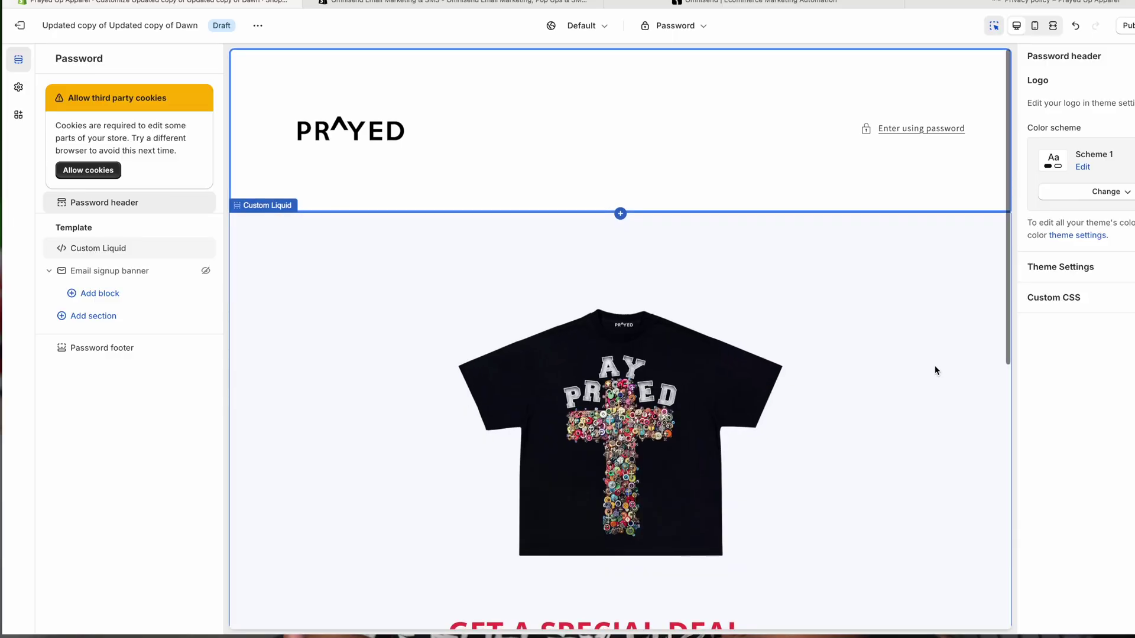
- Scroll down through the password-page design view
{"action": "scroll", "coordinate": [934, 366], "scroll_direction": "down", "scroll_amount": 1}
{"action": "scroll", "coordinate": [935, 365], "scroll_direction": "down", "scroll_amount": 8}
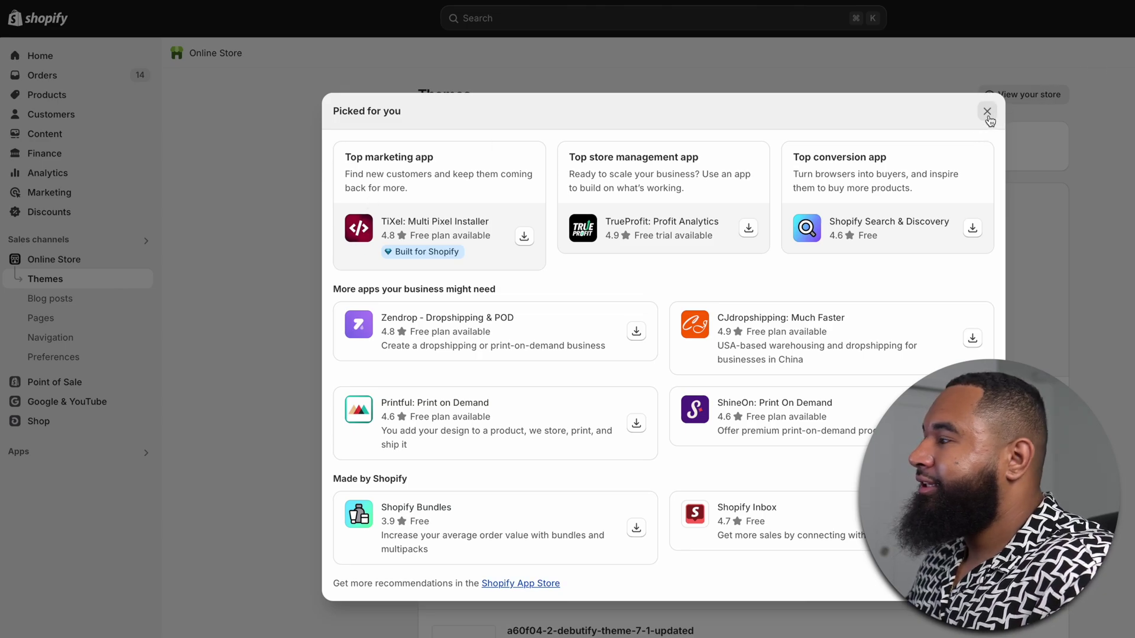
- Dismiss the recommendations, confirm the Omnisend app embed is enabled, then exit the theme editor
{"action": "left_click", "coordinate": [987, 111]}
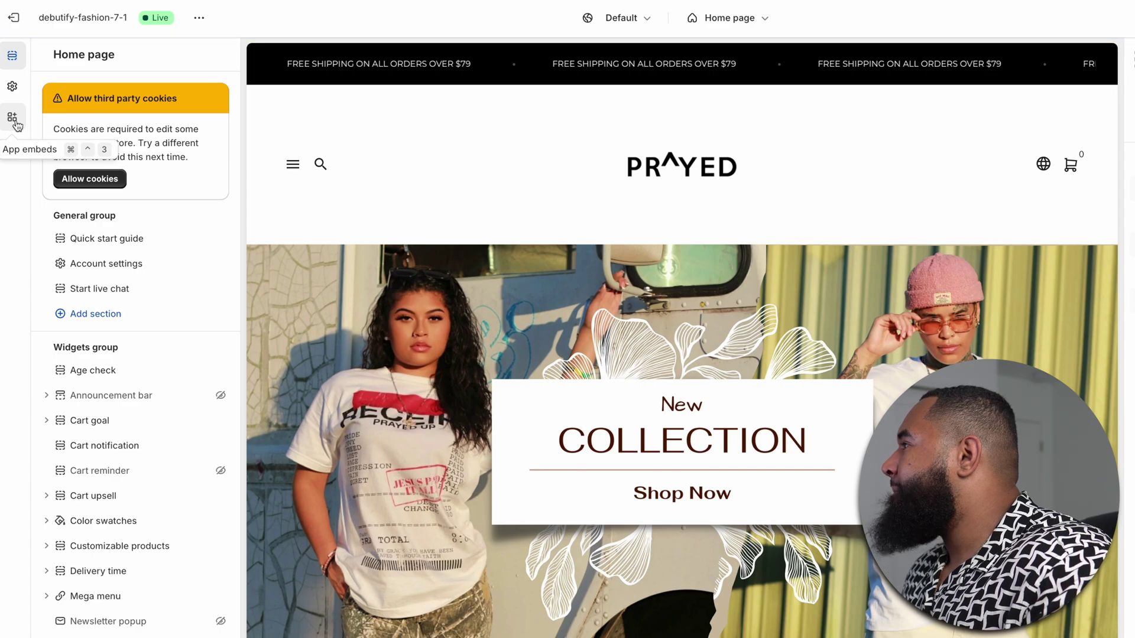
{"action": "left_click", "coordinate": [16, 125]}
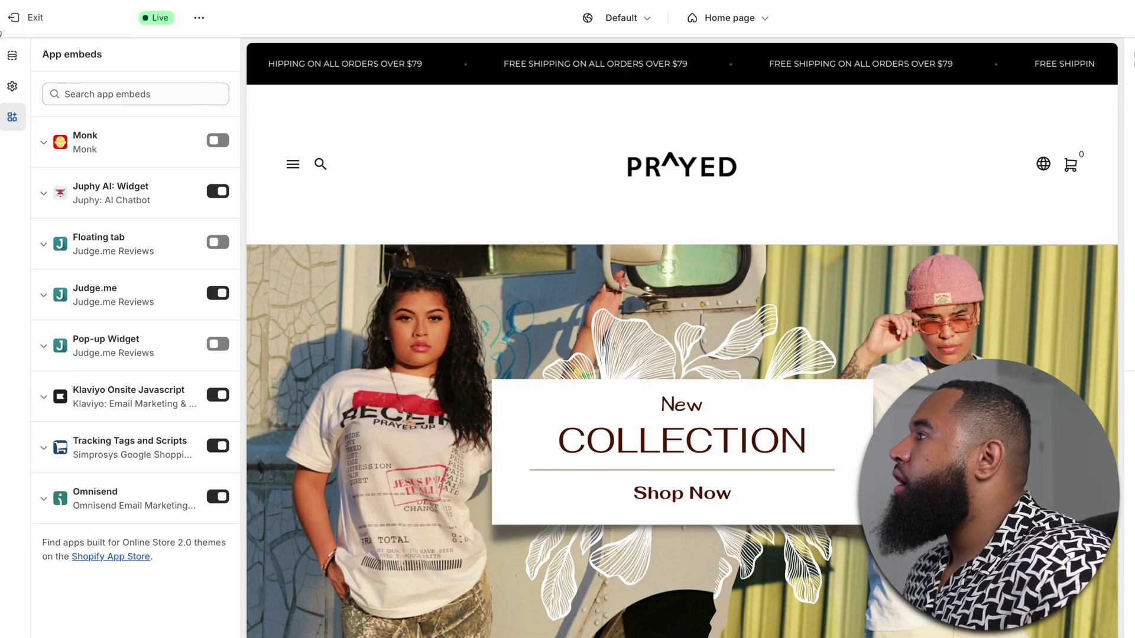
{"action": "left_click", "coordinate": [17, 25]}
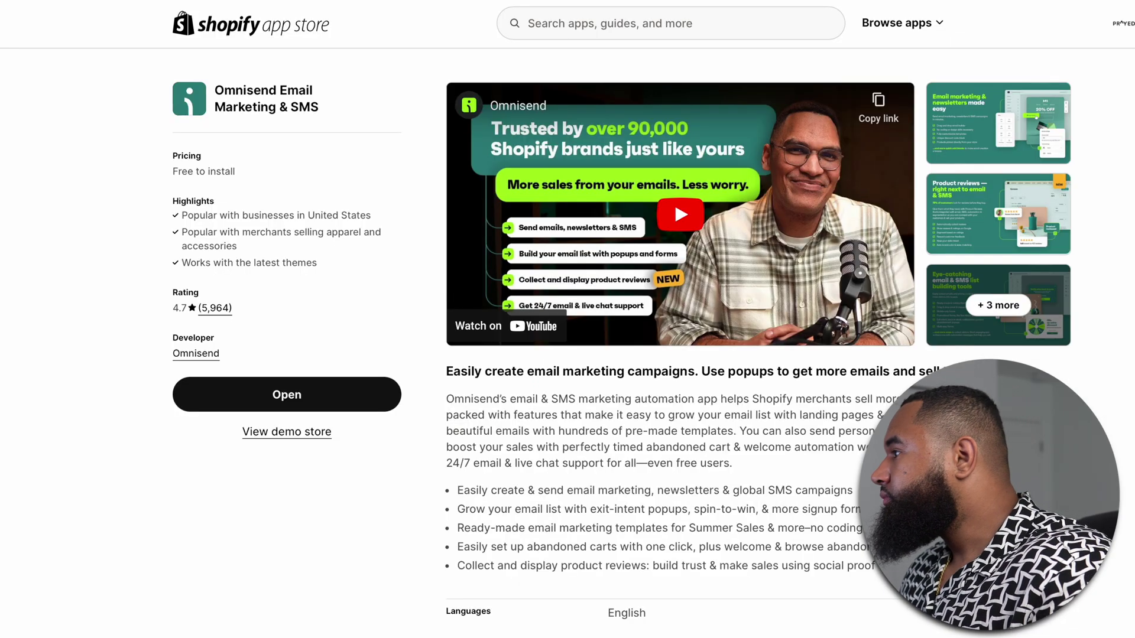
- Launch Omnisend, start a new form from Forms, and filter templates to Embedded
{"action": "left_click", "coordinate": [286, 321]}
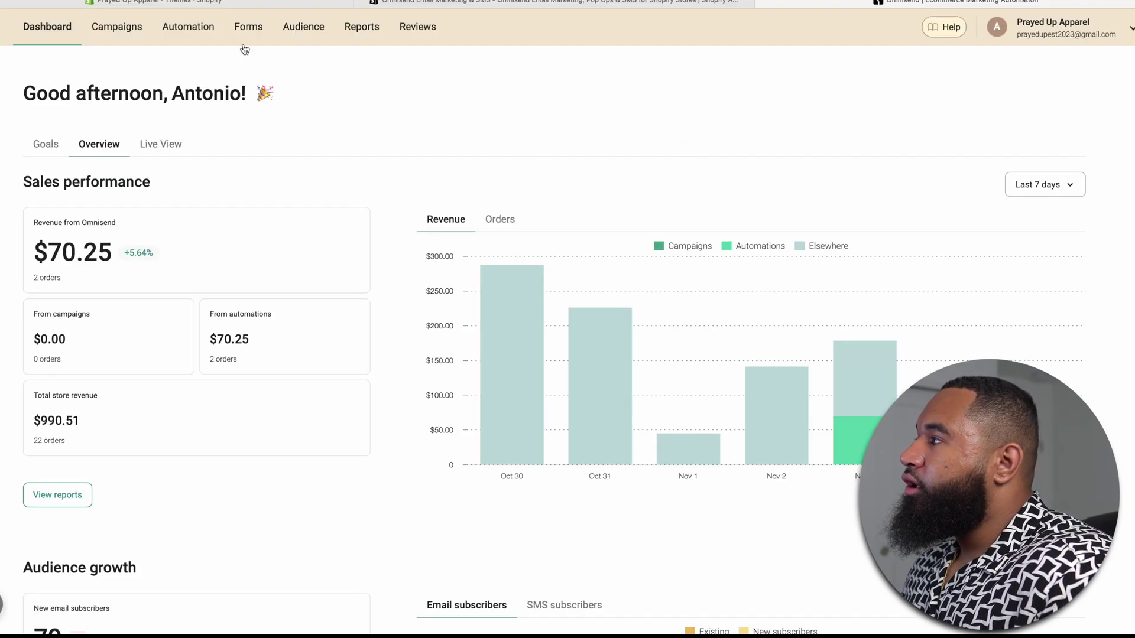
{"action": "left_click", "coordinate": [249, 33]}
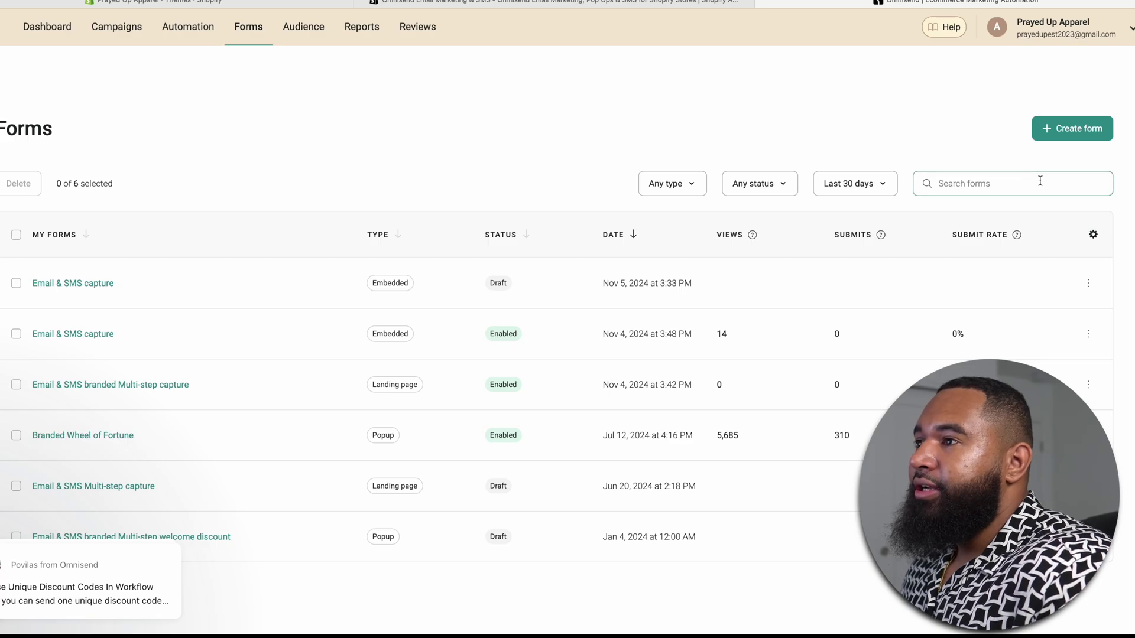
{"action": "left_click", "coordinate": [1078, 135]}
{"action": "scroll", "coordinate": [284, 406], "scroll_direction": "down", "scroll_amount": 1}
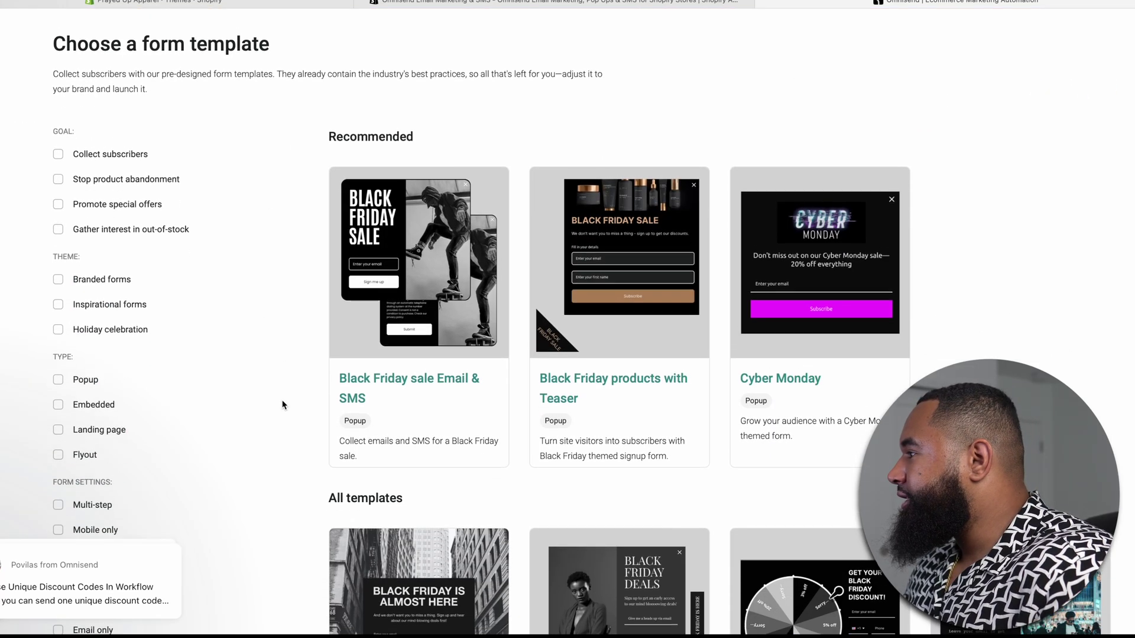
{"action": "scroll", "coordinate": [283, 405], "scroll_direction": "down", "scroll_amount": 1}
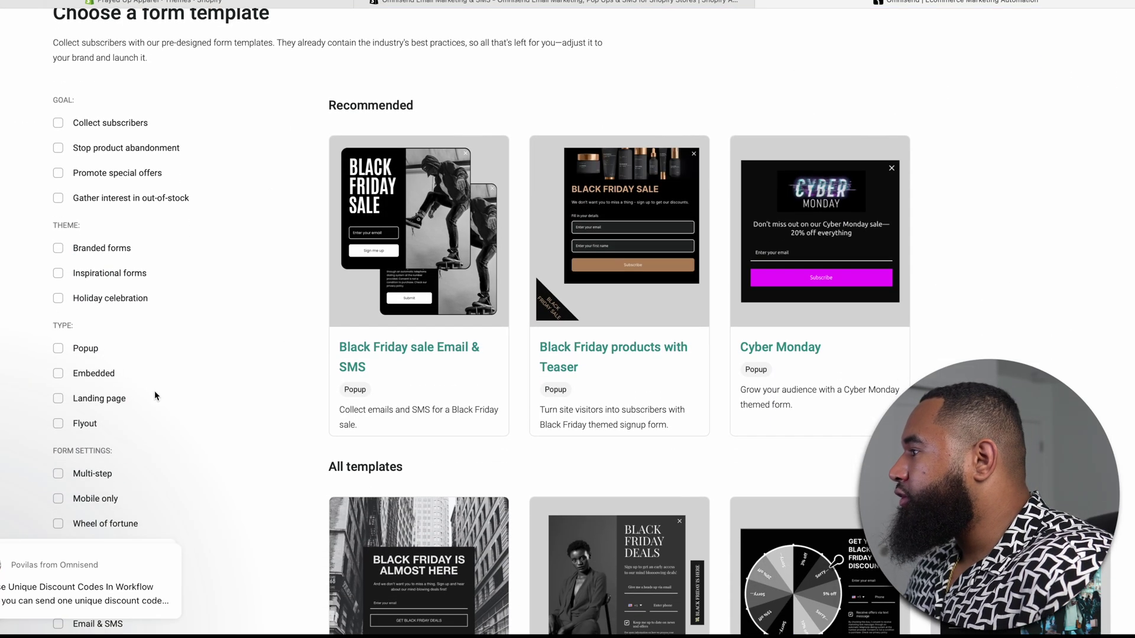
{"action": "left_click", "coordinate": [96, 376]}
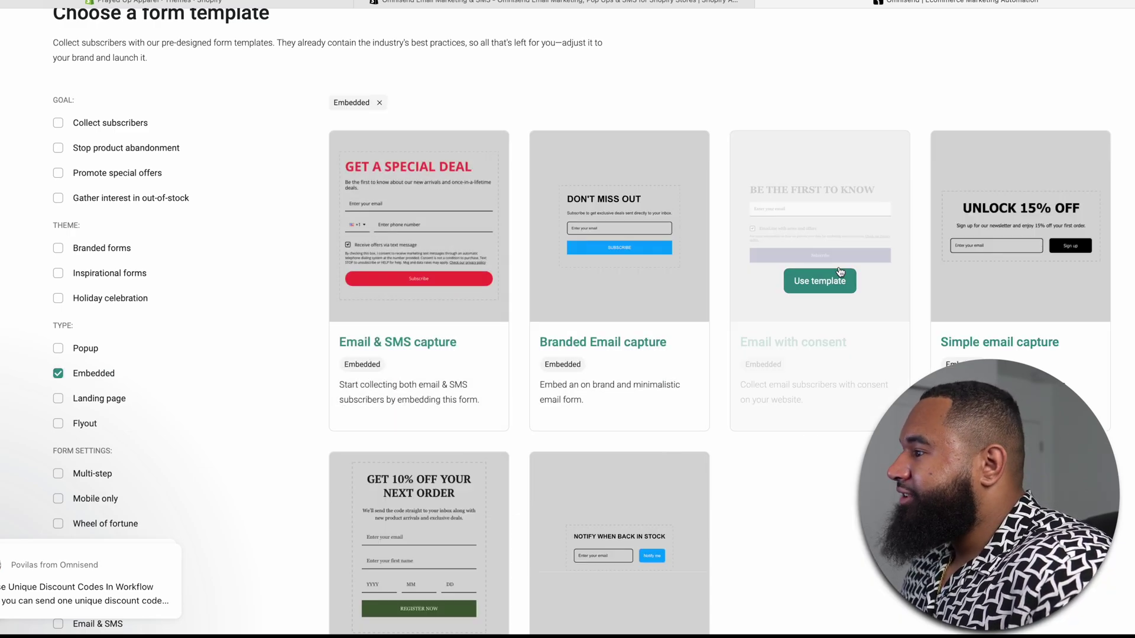
{"action": "scroll", "coordinate": [840, 271], "scroll_direction": "down", "scroll_amount": 3}
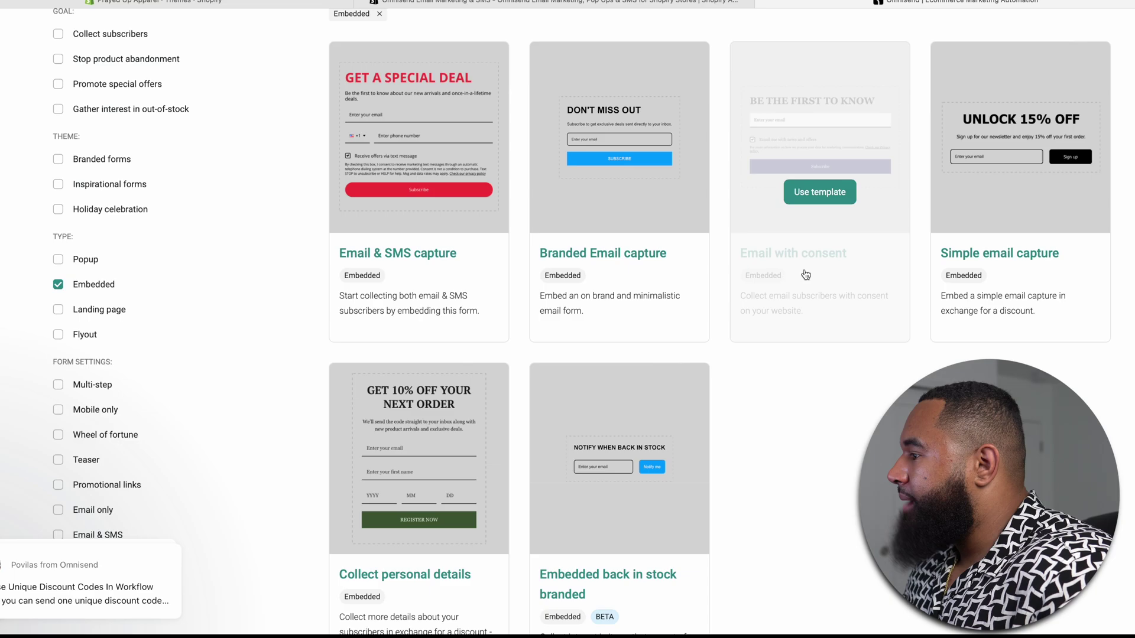
{"action": "scroll", "coordinate": [806, 274], "scroll_direction": "up", "scroll_amount": 3}
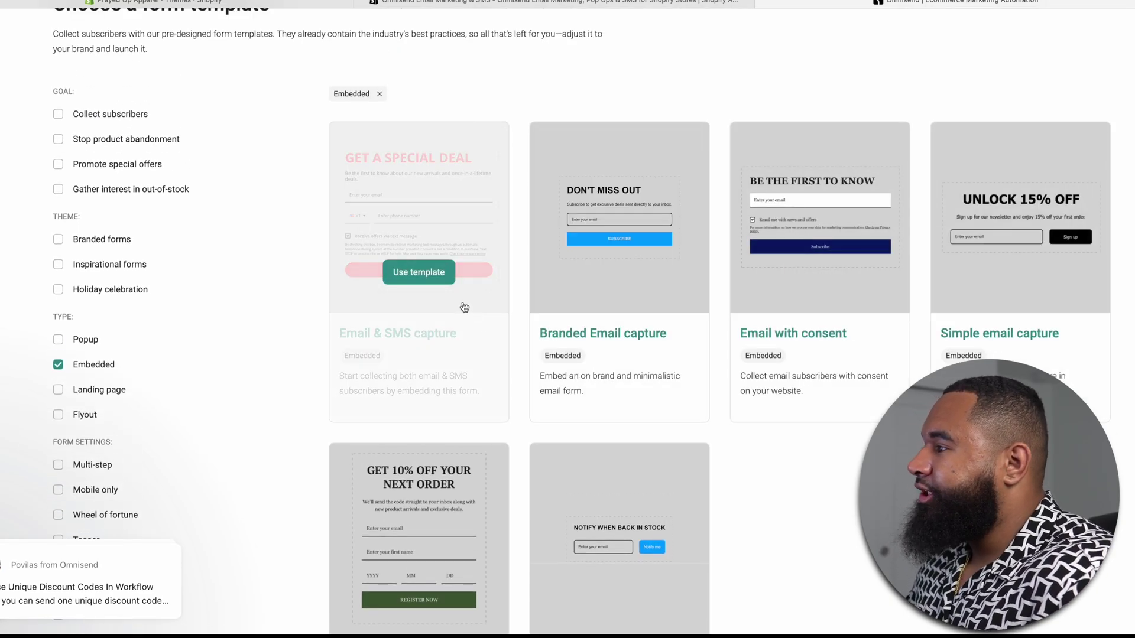
- Use the Email & SMS capture template and select the legal consent block's Privacy policy link field
{"action": "left_click", "coordinate": [437, 272]}
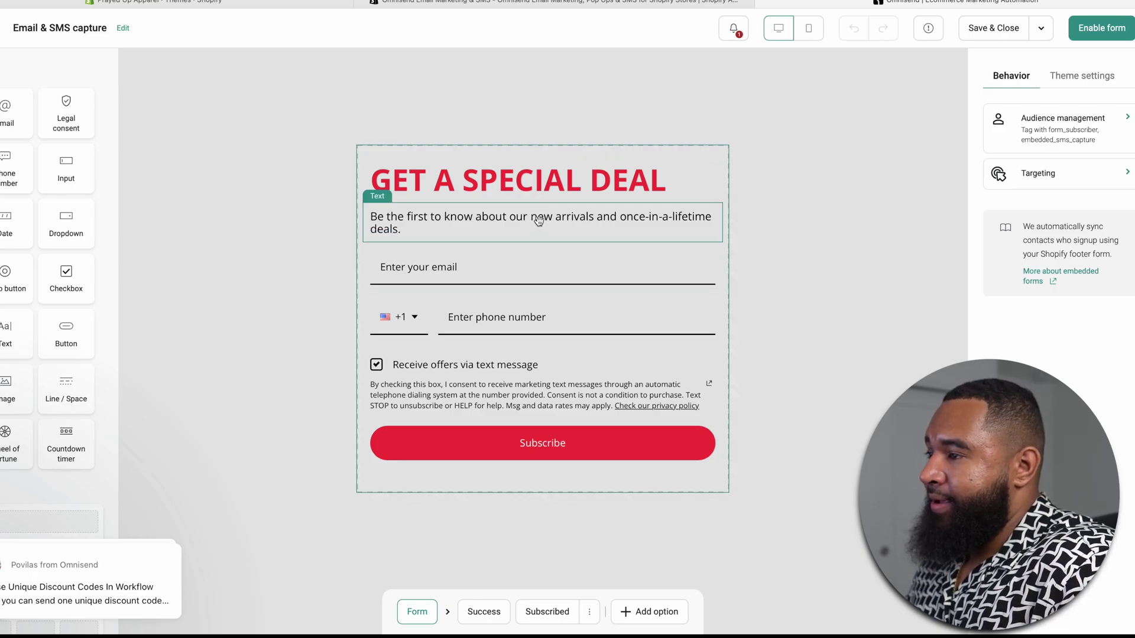
{"action": "left_click", "coordinate": [626, 381]}
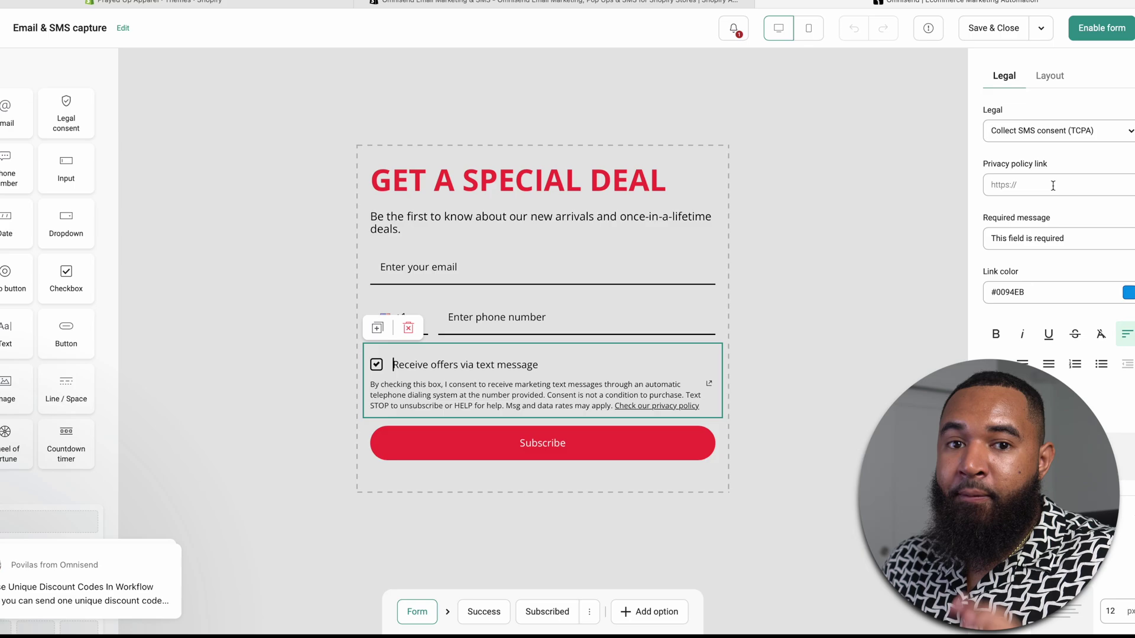
{"action": "left_click", "coordinate": [1050, 186]}
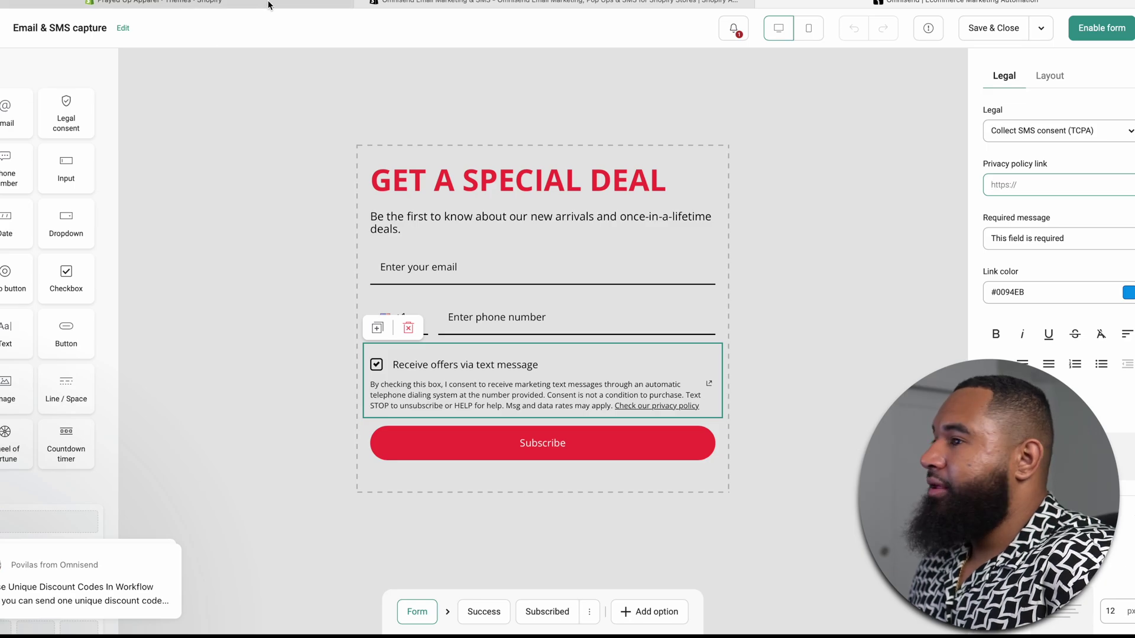
- Paste the privacy policy URL and drag an Image block above the form headline
{"action": "mouse_move", "coordinate": [267, 5]}
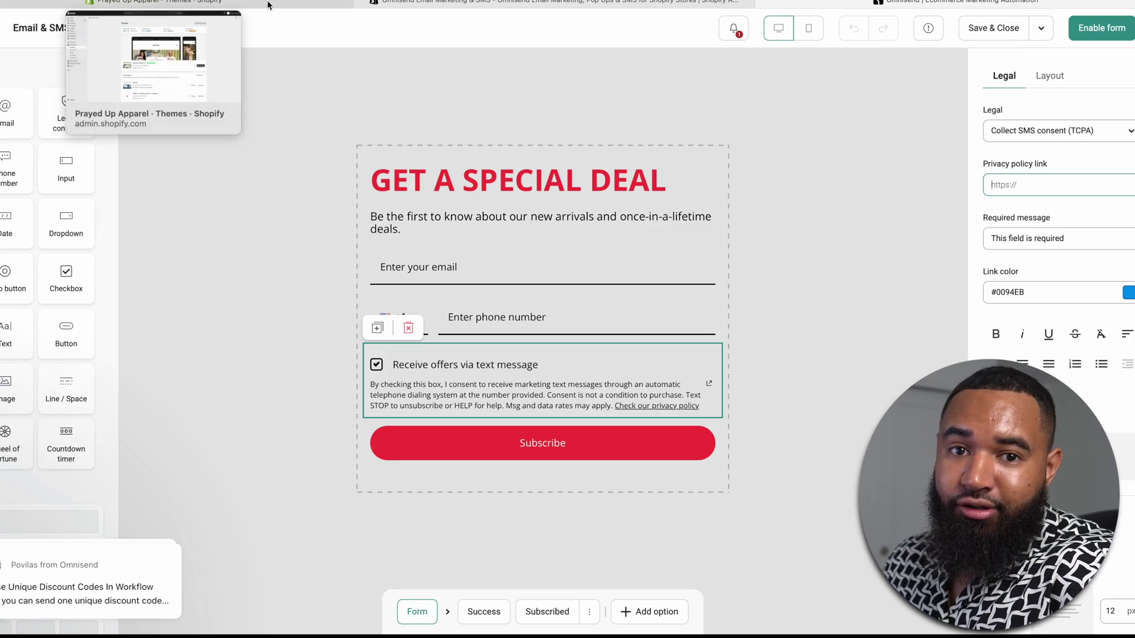
{"action": "type", "text": "https://prayedupapparel.com/policies/privacy-policy"}
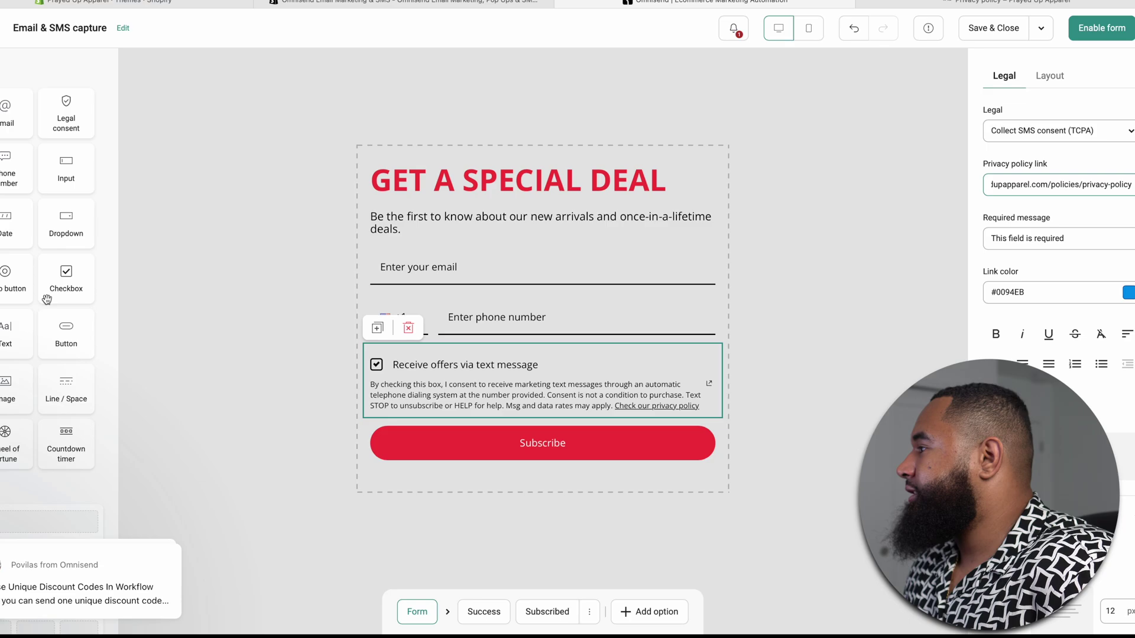
{"action": "left_click_drag", "start_coordinate": [13, 397], "coordinate": [591, 137]}
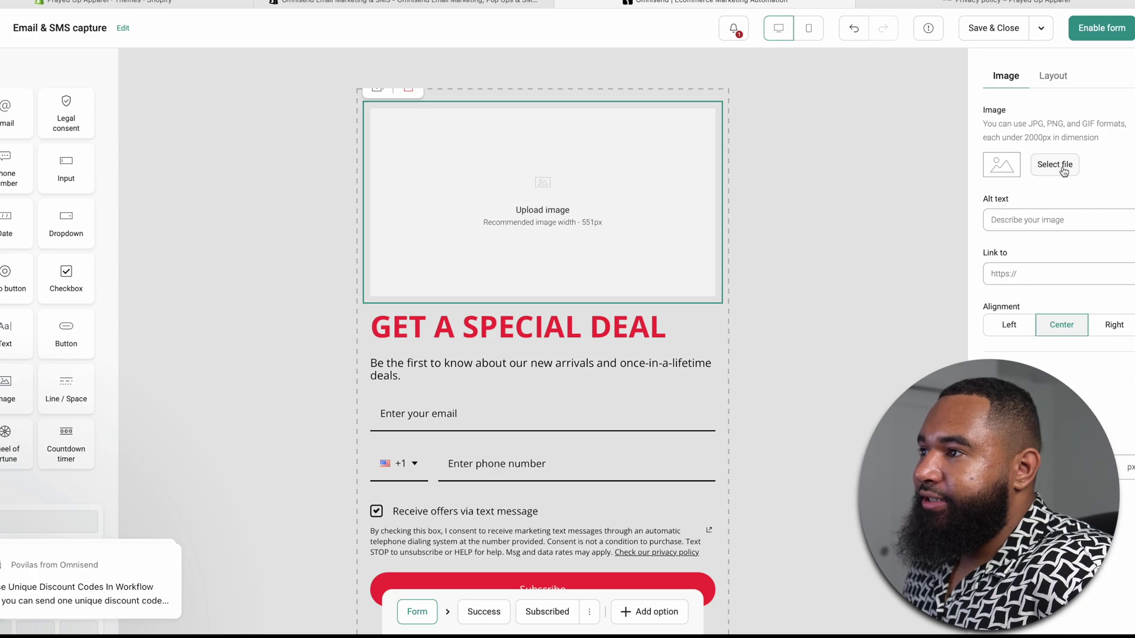
- Put the black T-shirt picture into the image block and scroll to review the form
{"action": "left_click", "coordinate": [1054, 165]}
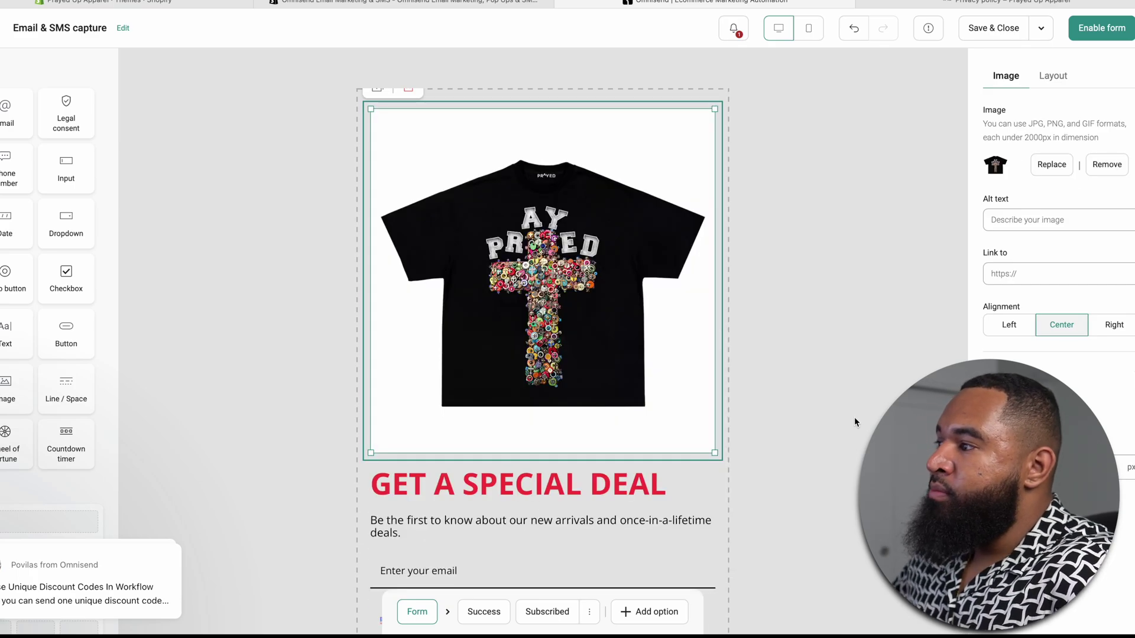
{"action": "scroll", "coordinate": [854, 417], "scroll_direction": "down", "scroll_amount": 3}
{"action": "scroll", "coordinate": [854, 417], "scroll_direction": "up", "scroll_amount": 2}
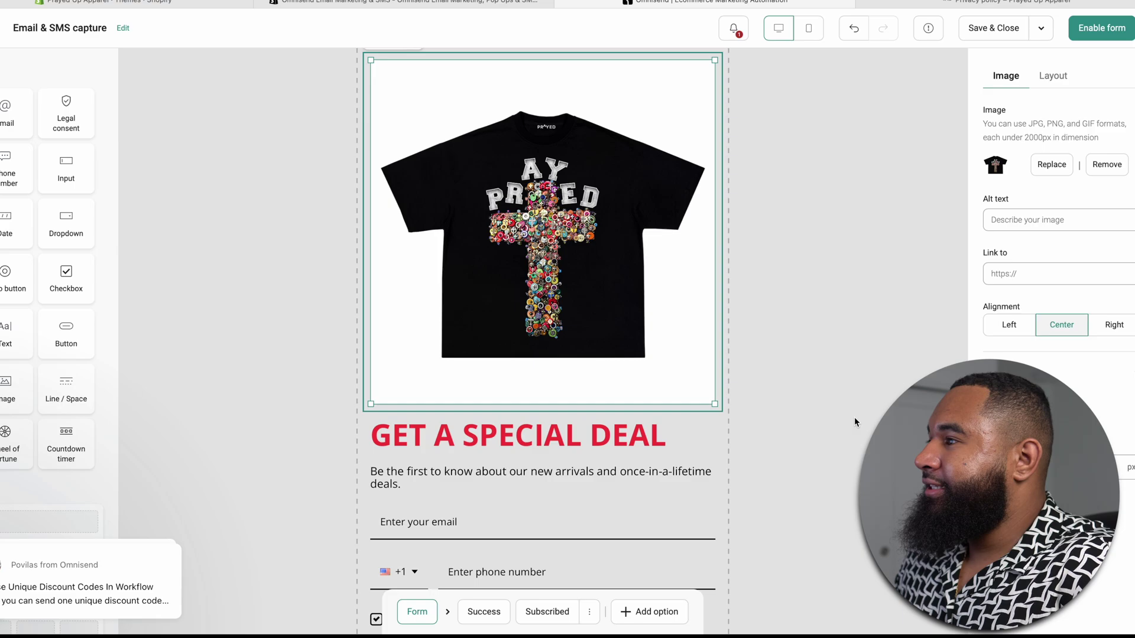
{"action": "scroll", "coordinate": [627, 348], "scroll_direction": "down", "scroll_amount": 1}
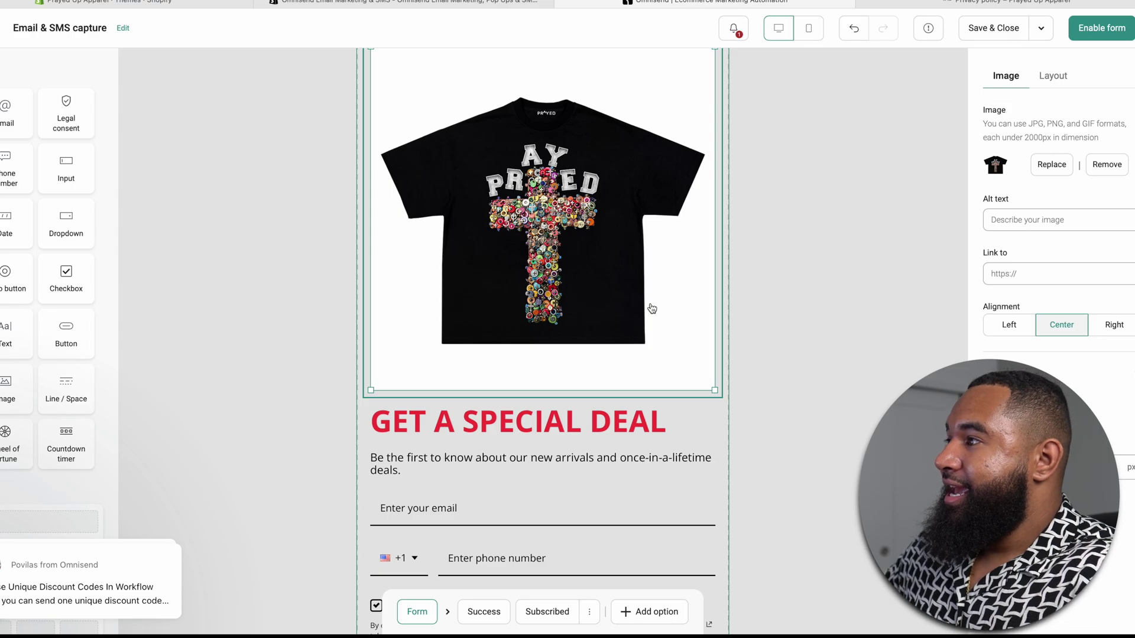
{"action": "scroll", "coordinate": [652, 309], "scroll_direction": "up", "scroll_amount": 1}
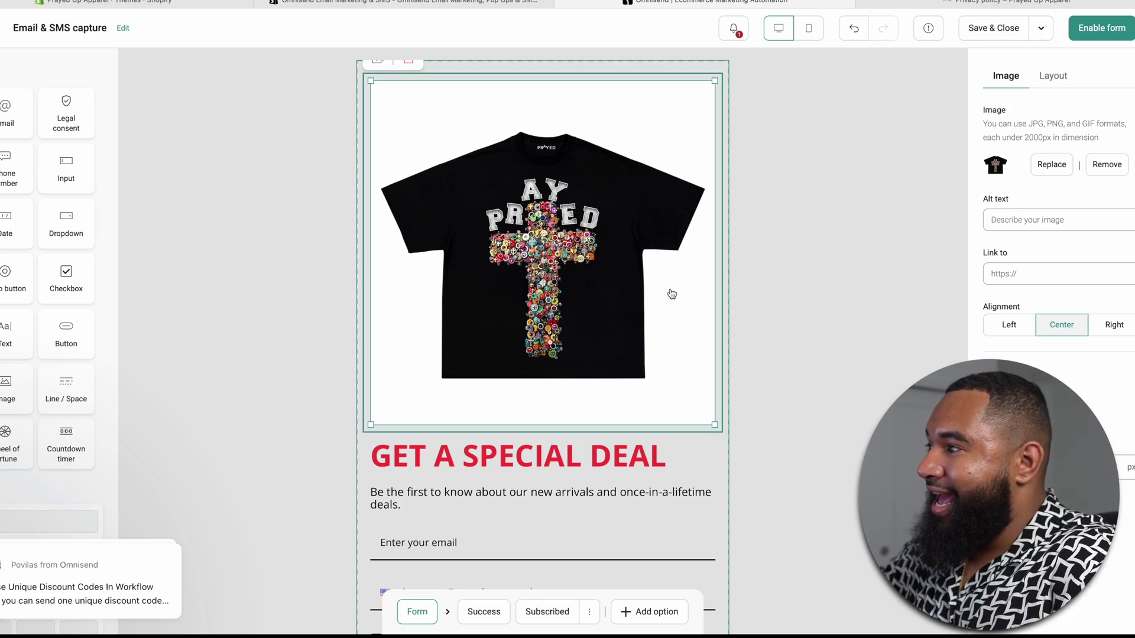
{"action": "scroll", "coordinate": [612, 182], "scroll_direction": "up", "scroll_amount": 1}
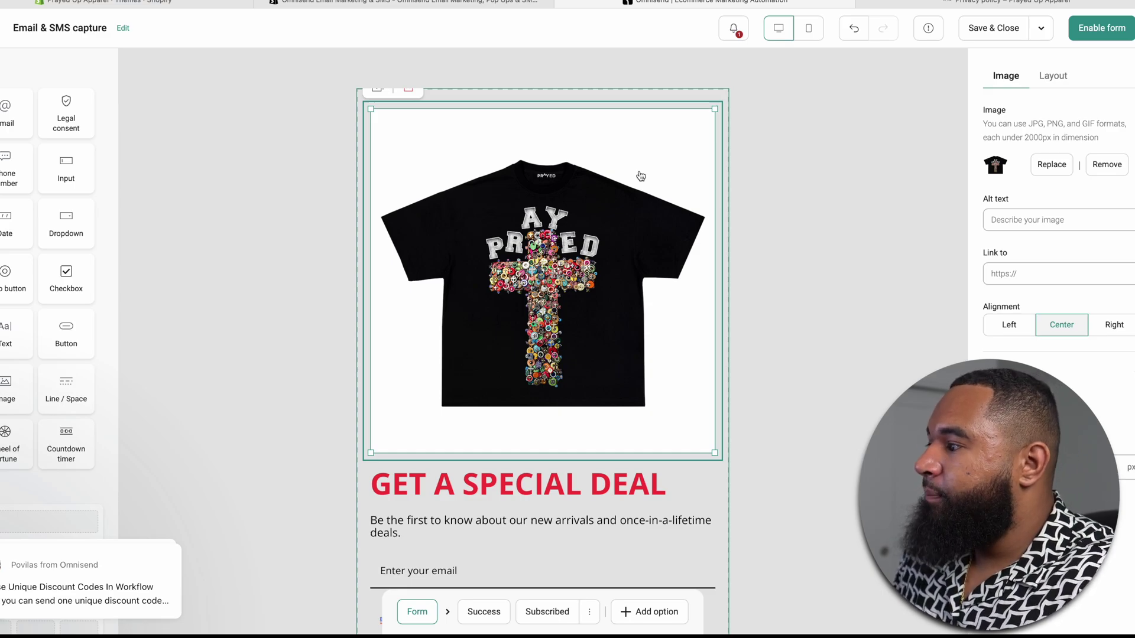
{"action": "scroll", "coordinate": [626, 225], "scroll_direction": "down", "scroll_amount": 5}
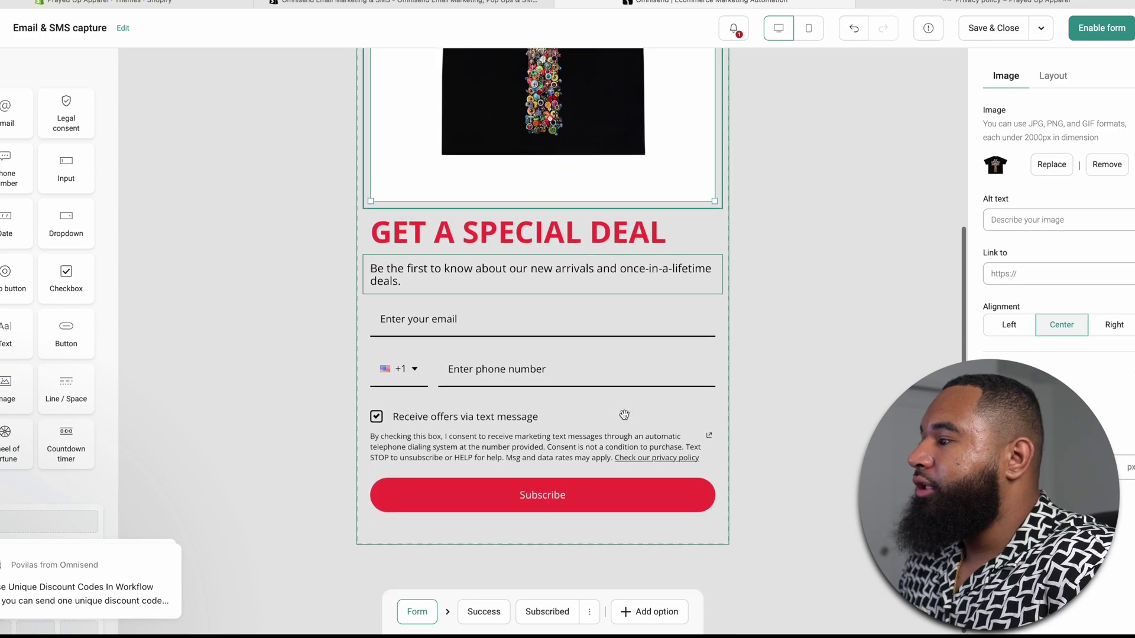
{"action": "scroll", "coordinate": [607, 282], "scroll_direction": "up", "scroll_amount": 2}
{"action": "scroll", "coordinate": [607, 283], "scroll_direction": "up", "scroll_amount": 3}
{"action": "scroll", "coordinate": [648, 378], "scroll_direction": "down", "scroll_amount": 3}
{"action": "scroll", "coordinate": [650, 357], "scroll_direction": "up", "scroll_amount": 2}
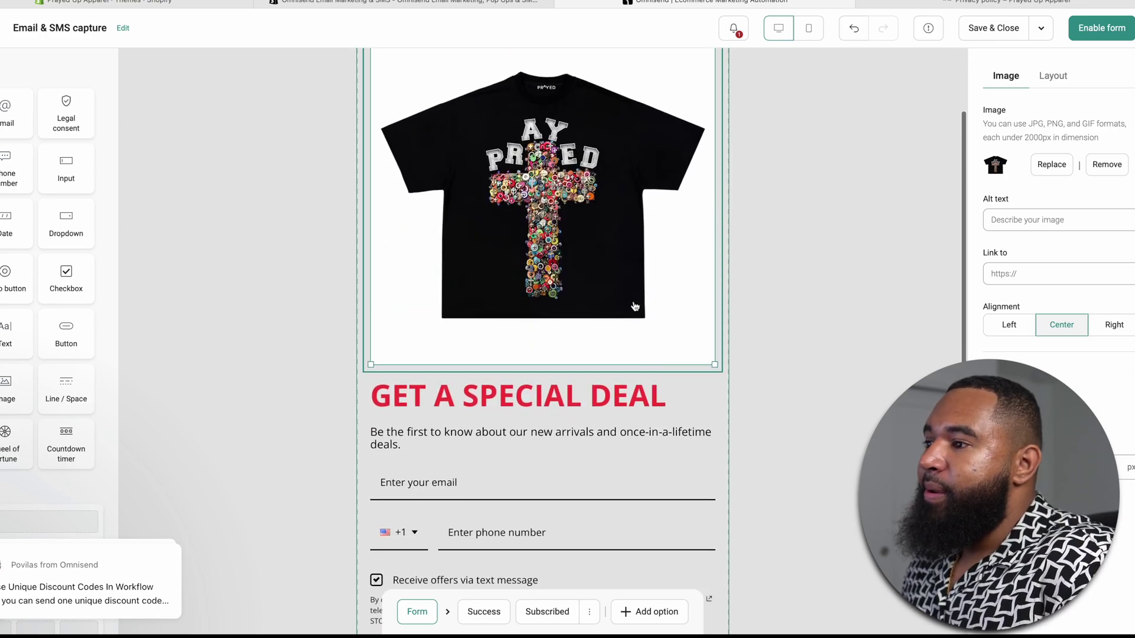
{"action": "scroll", "coordinate": [635, 305], "scroll_direction": "down", "scroll_amount": 3}
{"action": "scroll", "coordinate": [634, 306], "scroll_direction": "down", "scroll_amount": 2}
{"action": "scroll", "coordinate": [634, 304], "scroll_direction": "up", "scroll_amount": 4}
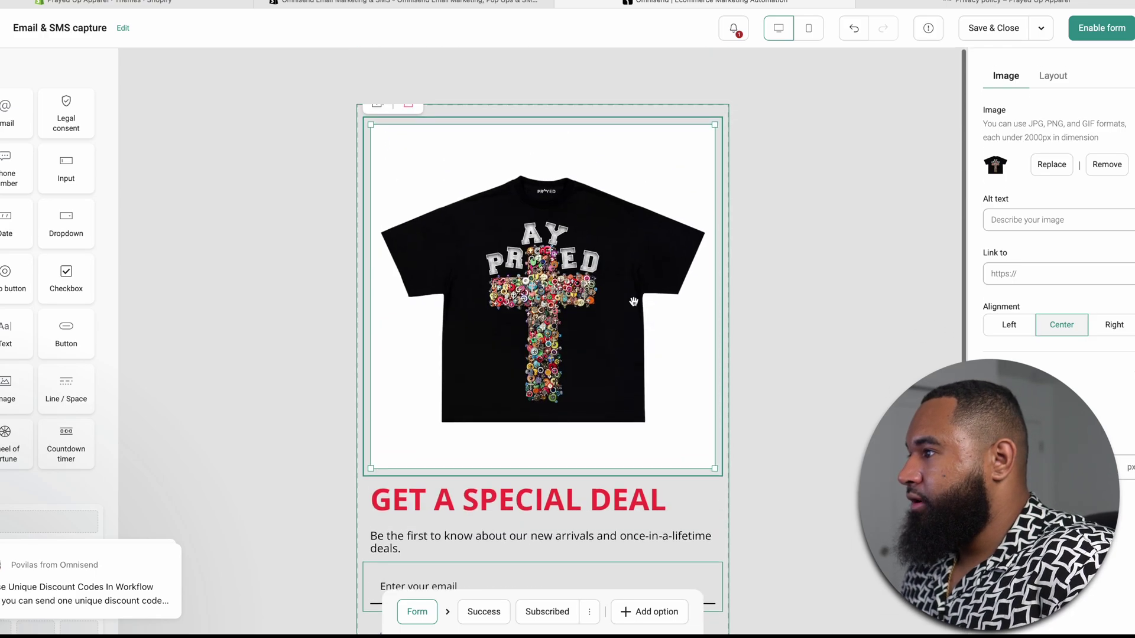
{"action": "scroll", "coordinate": [633, 304], "scroll_direction": "down", "scroll_amount": 3}
{"action": "scroll", "coordinate": [633, 306], "scroll_direction": "up", "scroll_amount": 3}
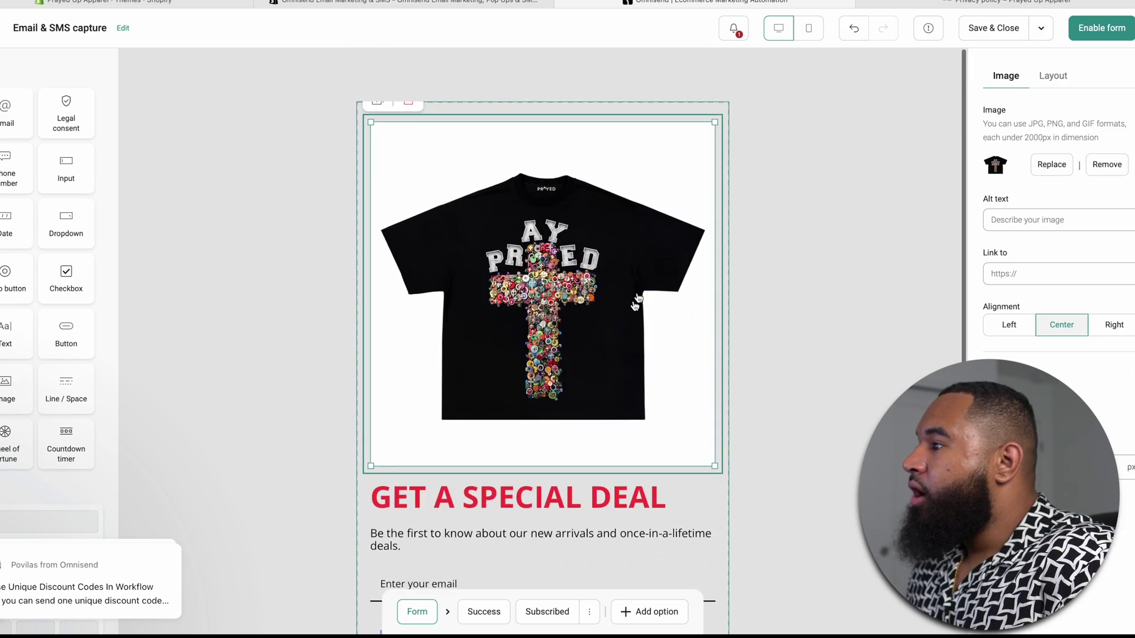
{"action": "scroll", "coordinate": [626, 496], "scroll_direction": "down", "scroll_amount": 3}
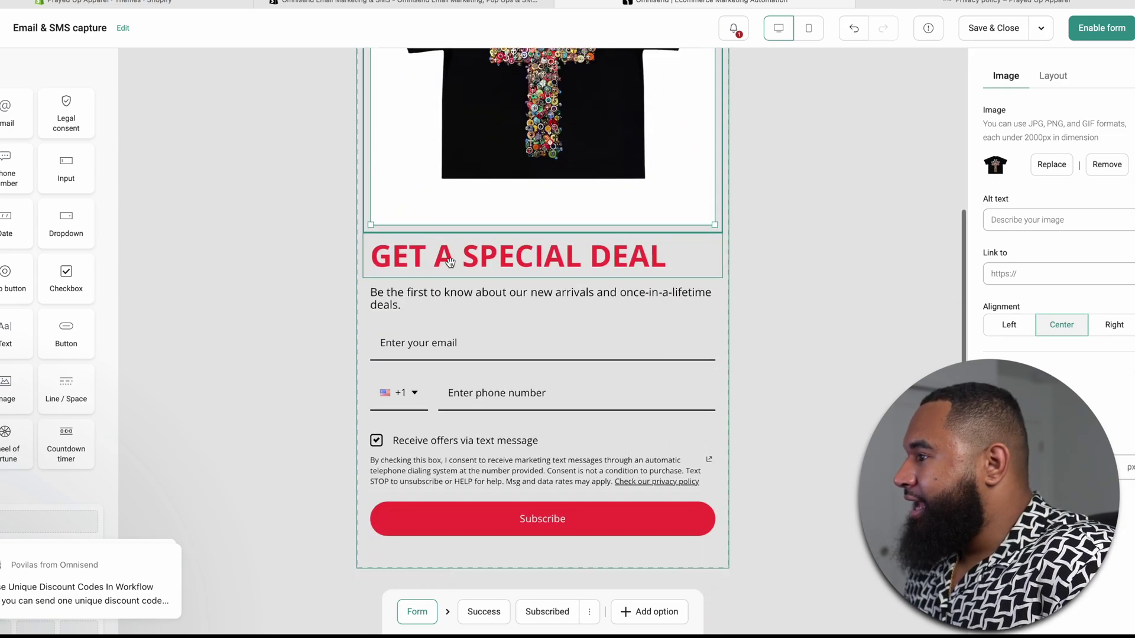
{"action": "scroll", "coordinate": [449, 262], "scroll_direction": "up", "scroll_amount": 3}
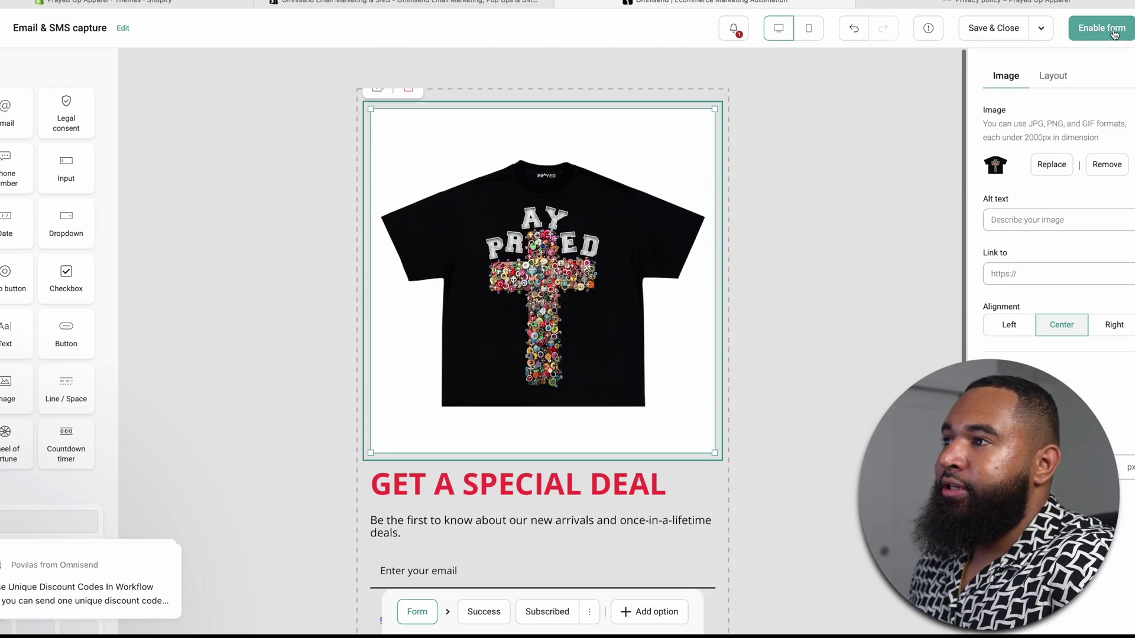
- Enable the Email & SMS capture form, copy its embed code, and return to Shopify Themes
{"action": "left_click", "coordinate": [1102, 28]}
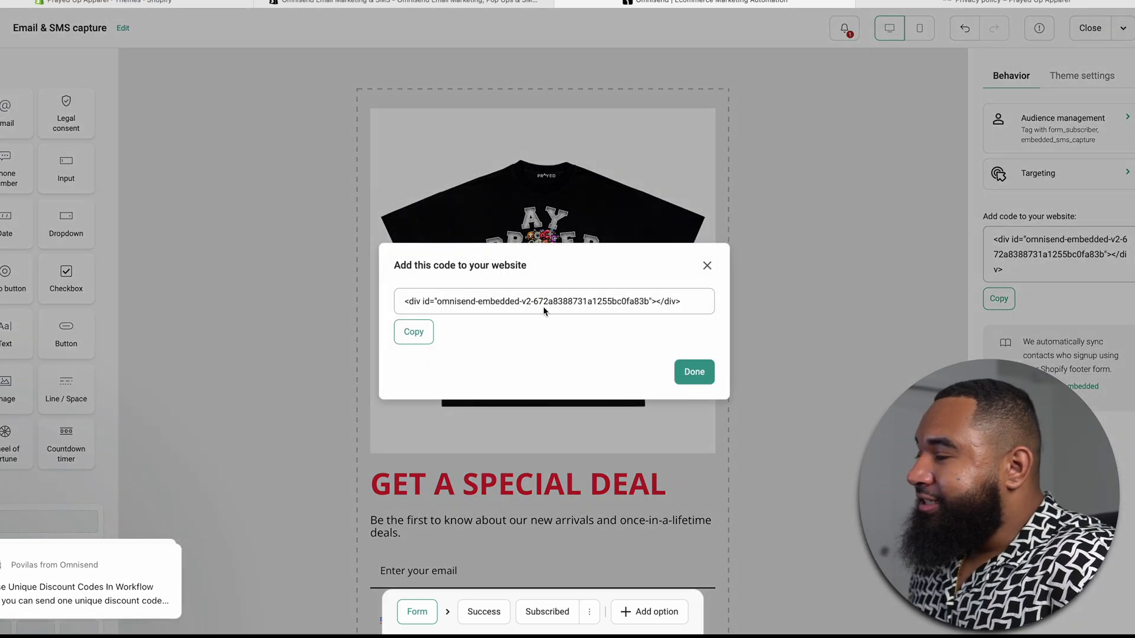
{"action": "left_click", "coordinate": [408, 331]}
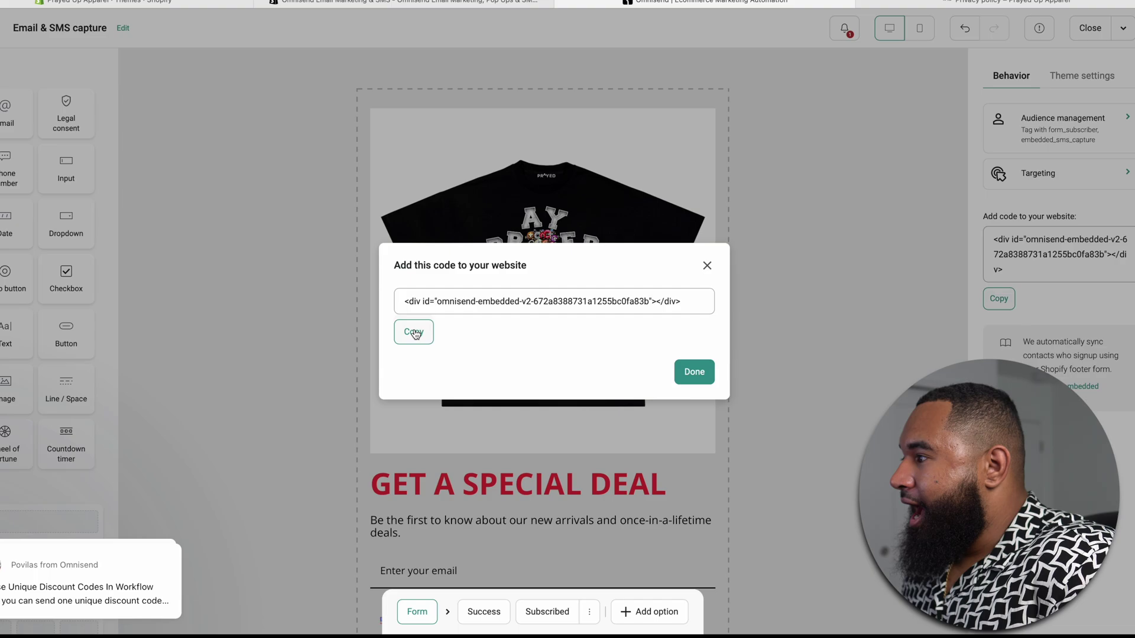
{"action": "left_click", "coordinate": [694, 372]}
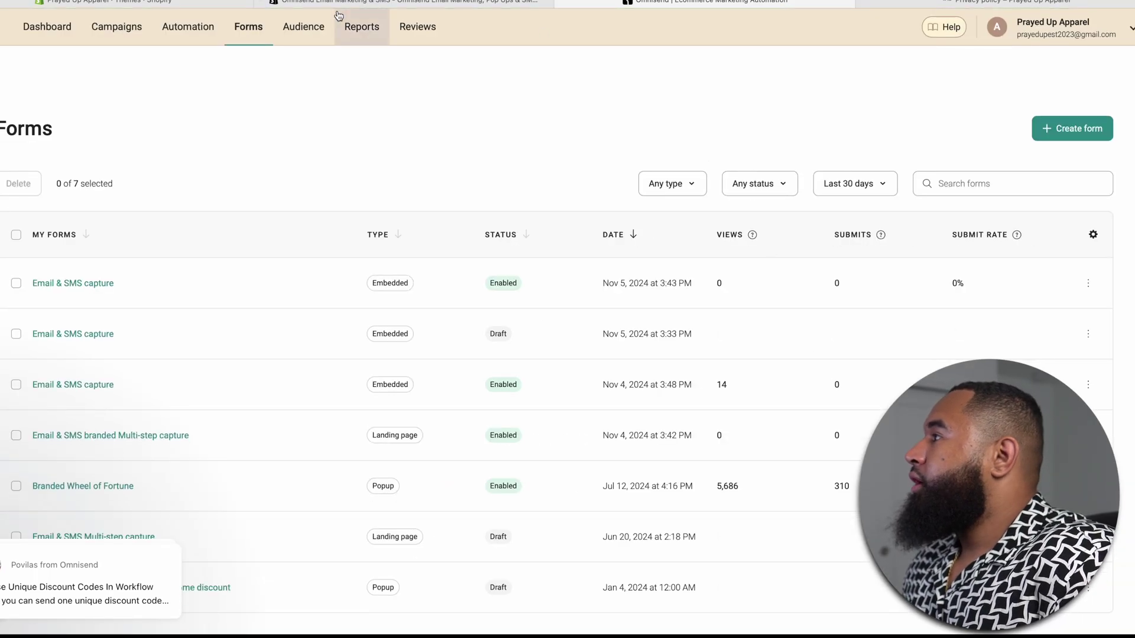
{"action": "left_click", "coordinate": [205, 2]}
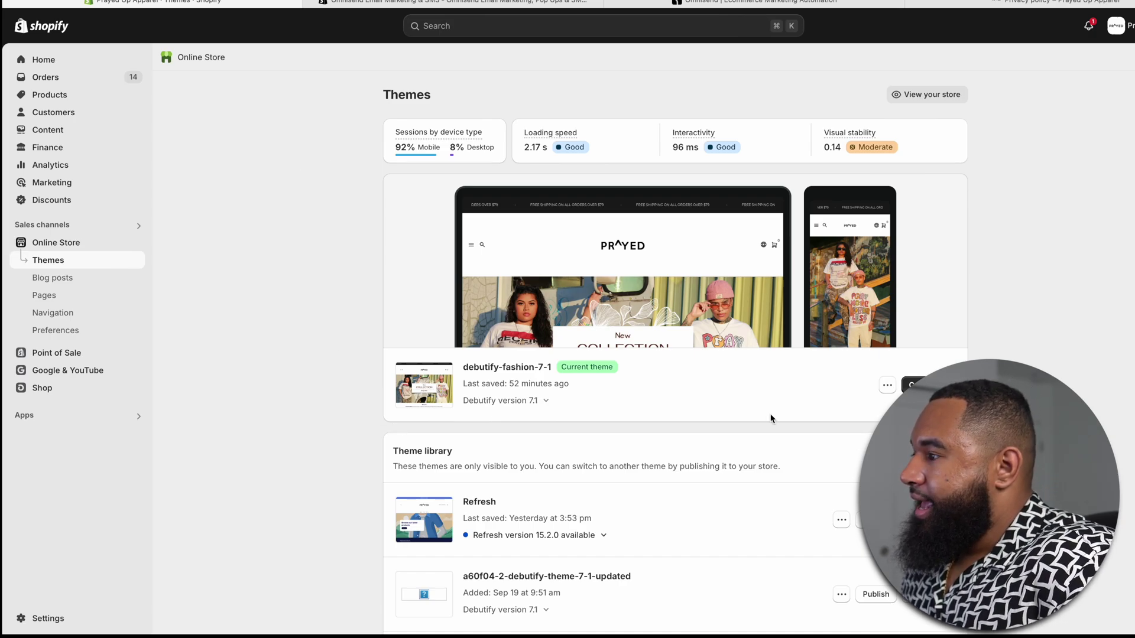
- Start customizing the 'Updated copy of Updated copy of Dawn' theme
{"action": "scroll", "coordinate": [793, 473], "scroll_direction": "down", "scroll_amount": 1}
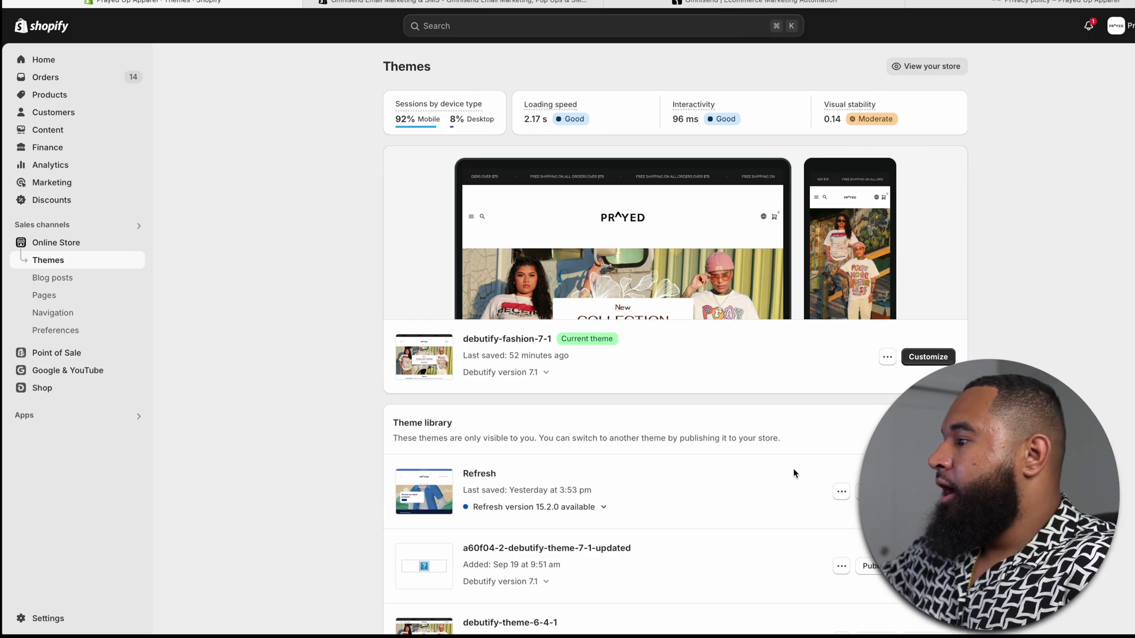
{"action": "scroll", "coordinate": [794, 473], "scroll_direction": "down", "scroll_amount": 5}
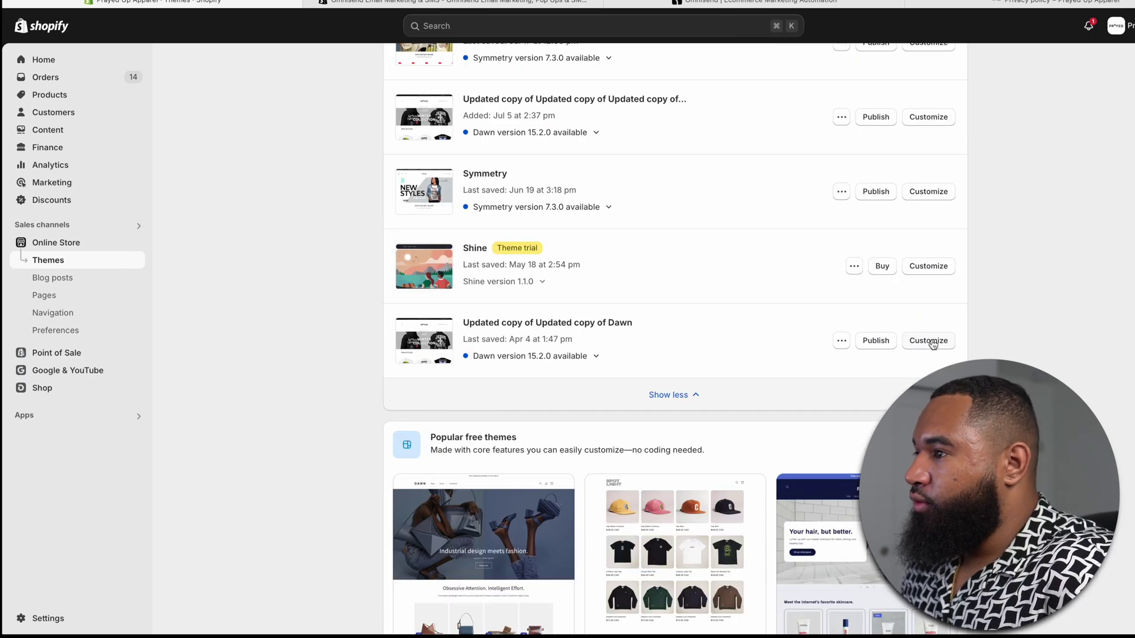
{"action": "left_click", "coordinate": [940, 343]}
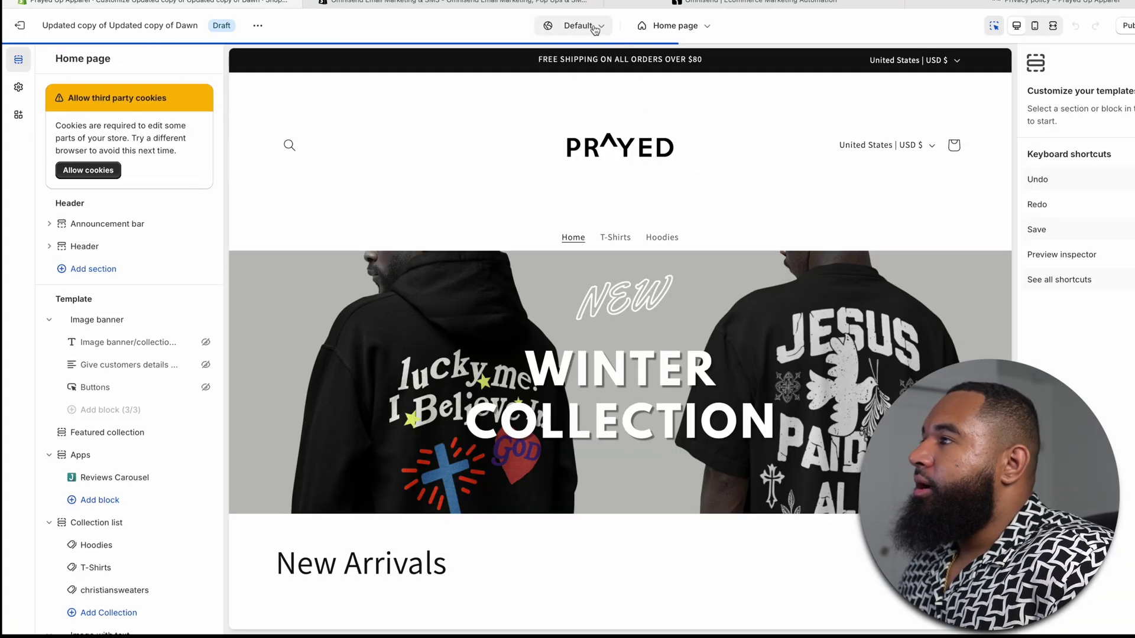
- Switch the editor to the Password page template and scroll through its preview
{"action": "left_click", "coordinate": [684, 26]}
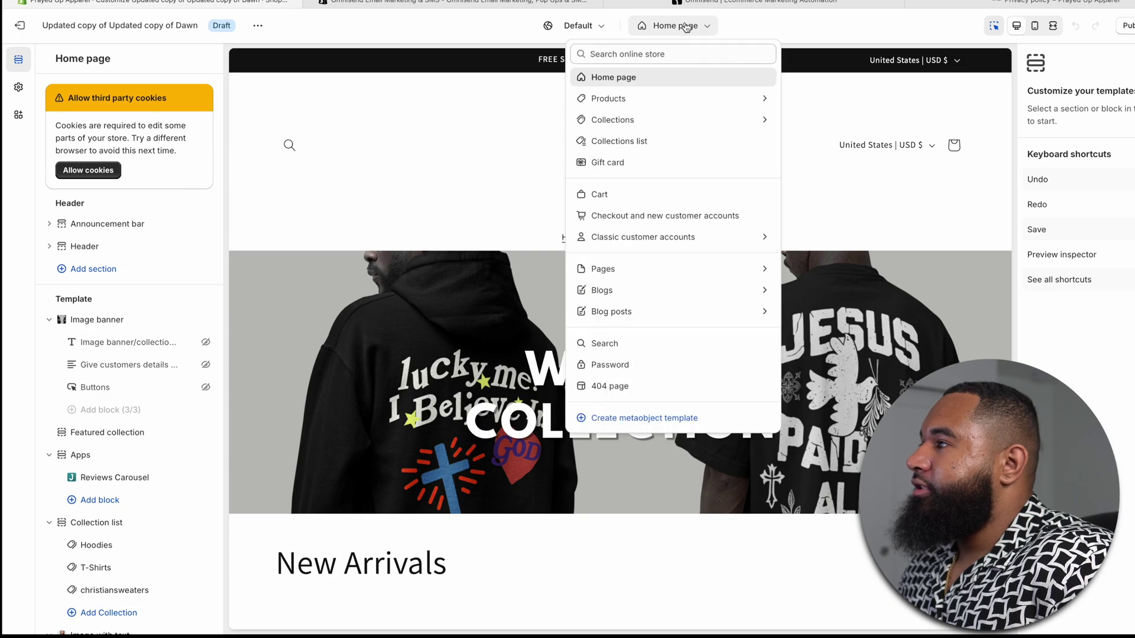
{"action": "left_click", "coordinate": [683, 371]}
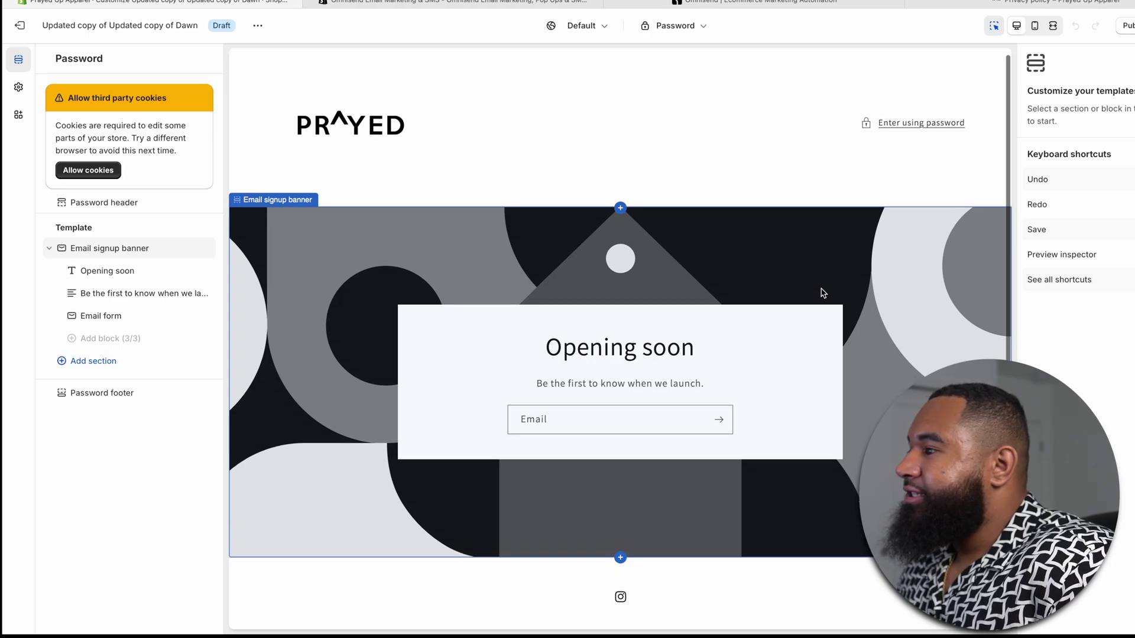
{"action": "scroll", "coordinate": [818, 293], "scroll_direction": "down", "scroll_amount": 2}
{"action": "scroll", "coordinate": [818, 293], "scroll_direction": "up", "scroll_amount": 2}
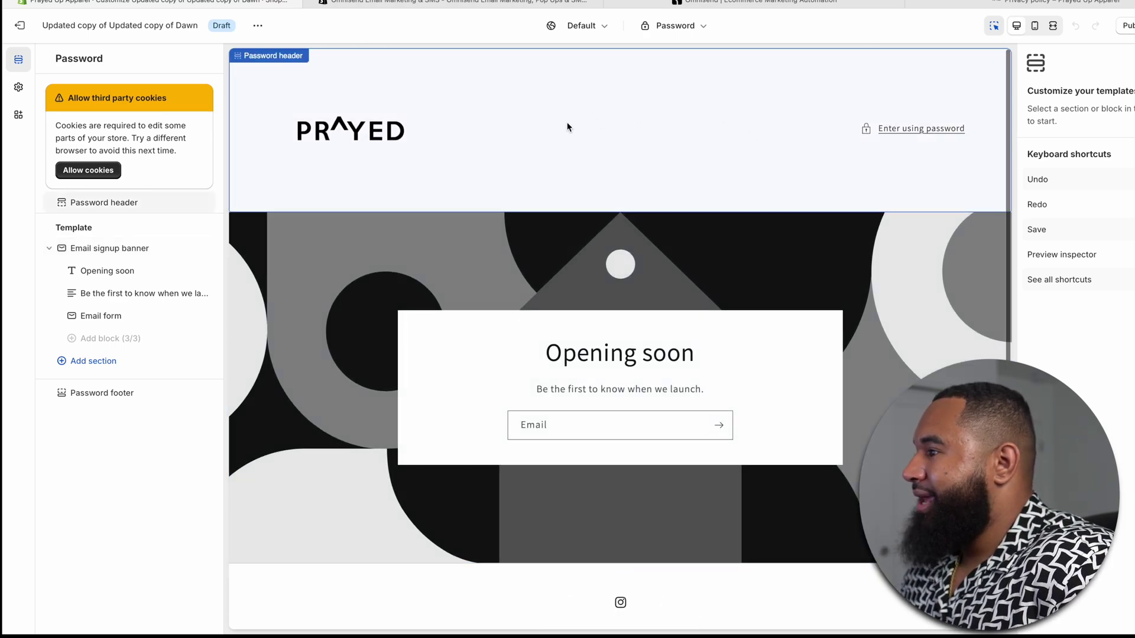
{"action": "scroll", "coordinate": [807, 523], "scroll_direction": "down", "scroll_amount": 2}
{"action": "scroll", "coordinate": [780, 256], "scroll_direction": "up", "scroll_amount": 2}
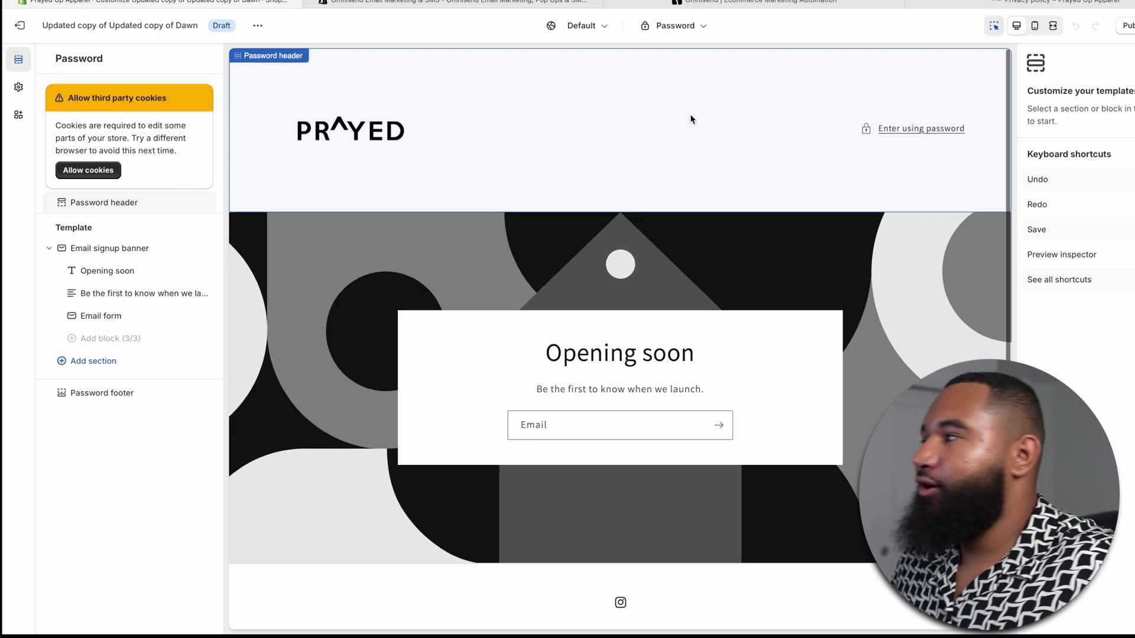
{"action": "scroll", "coordinate": [875, 335], "scroll_direction": "down", "scroll_amount": 2}
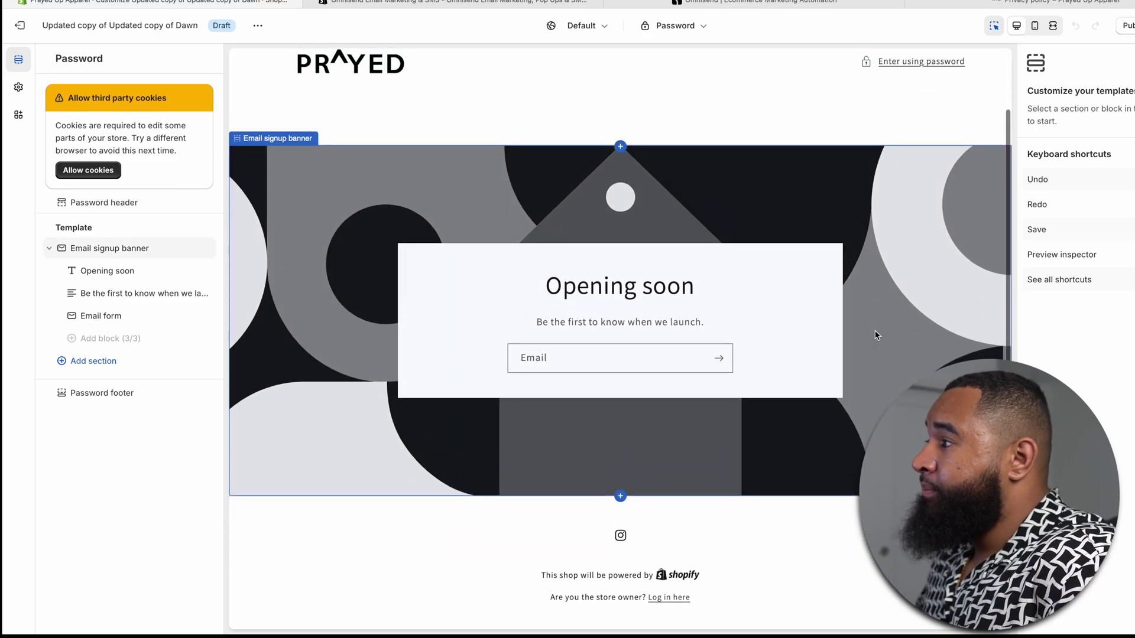
{"action": "scroll", "coordinate": [875, 335], "scroll_direction": "up", "scroll_amount": 2}
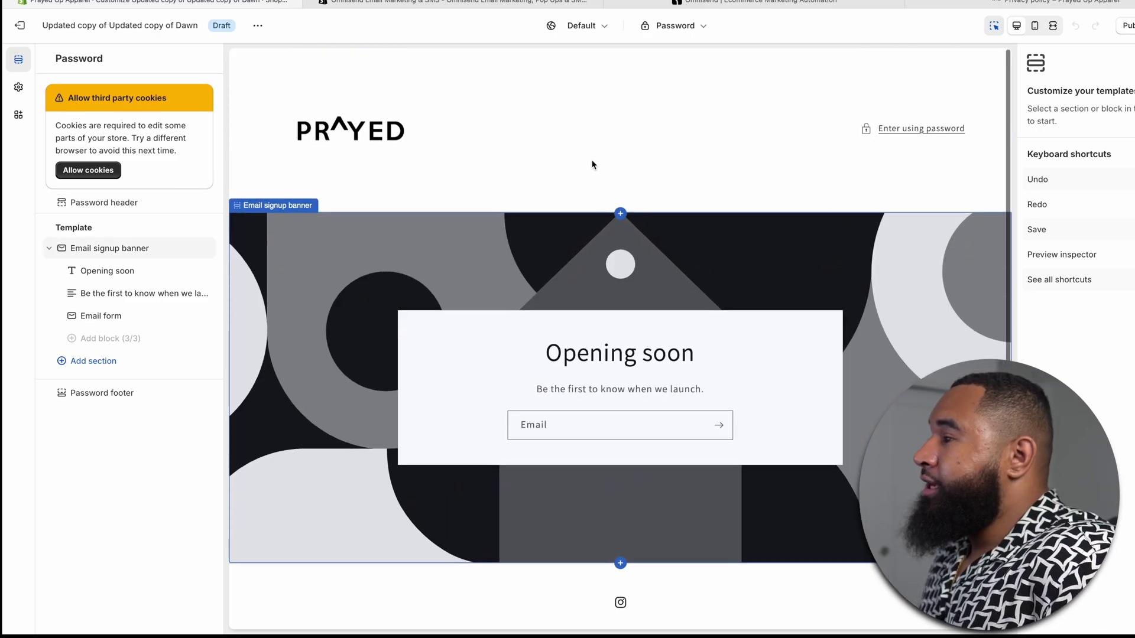
{"action": "scroll", "coordinate": [761, 363], "scroll_direction": "down", "scroll_amount": 2}
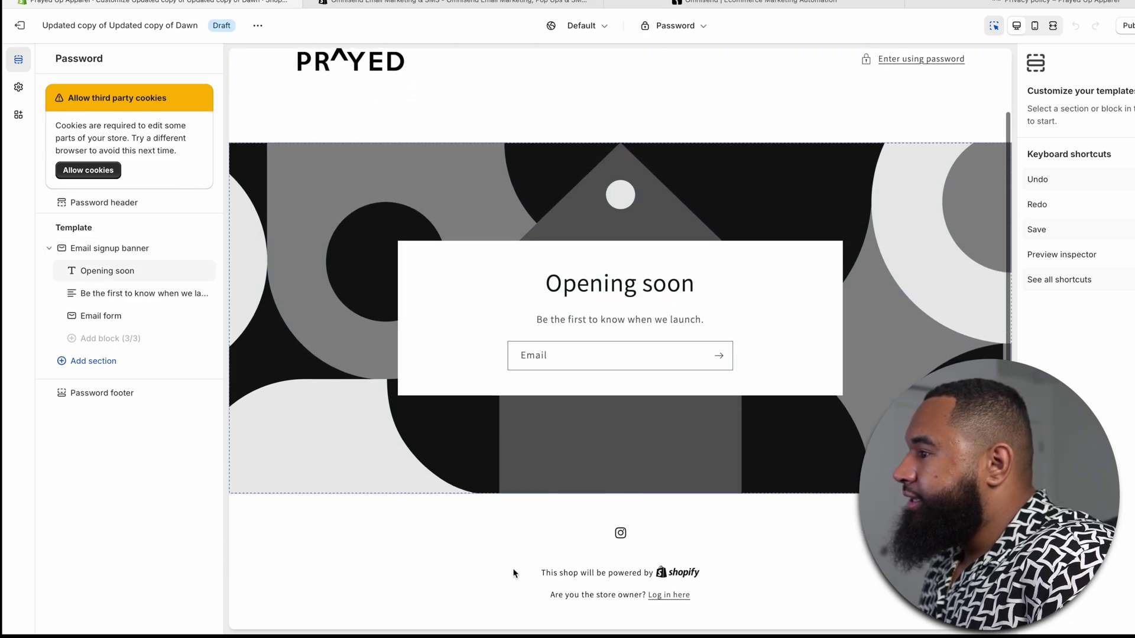
{"action": "scroll", "coordinate": [621, 426], "scroll_direction": "up", "scroll_amount": 2}
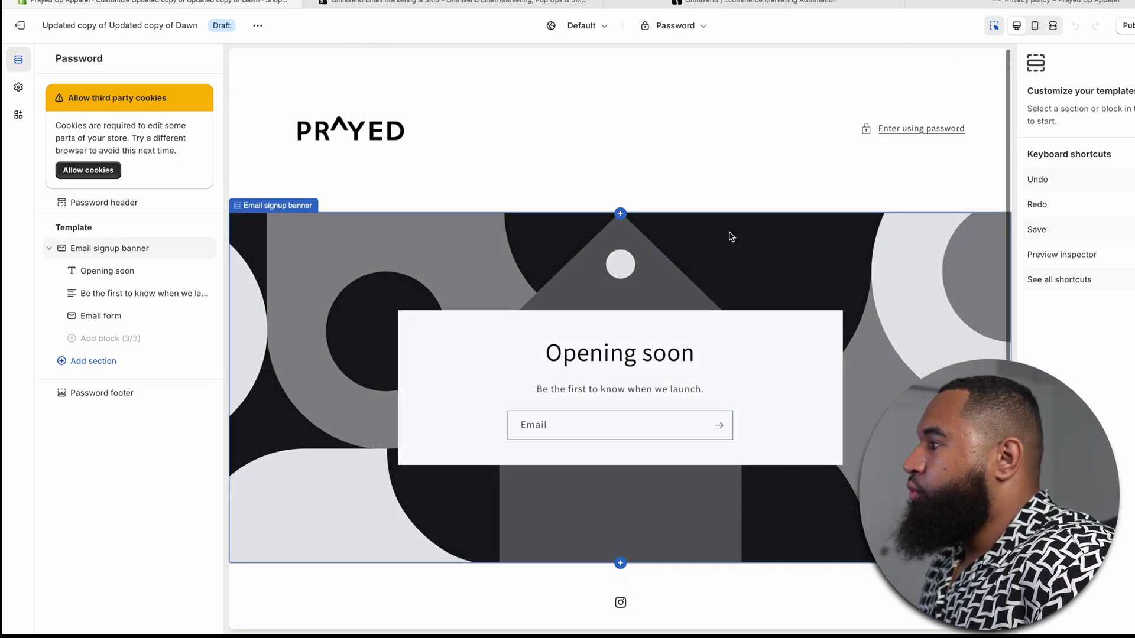
- Delete the Opening soon heading, text and Email form blocks from the Email signup banner, then hide it
{"action": "left_click", "coordinate": [174, 256]}
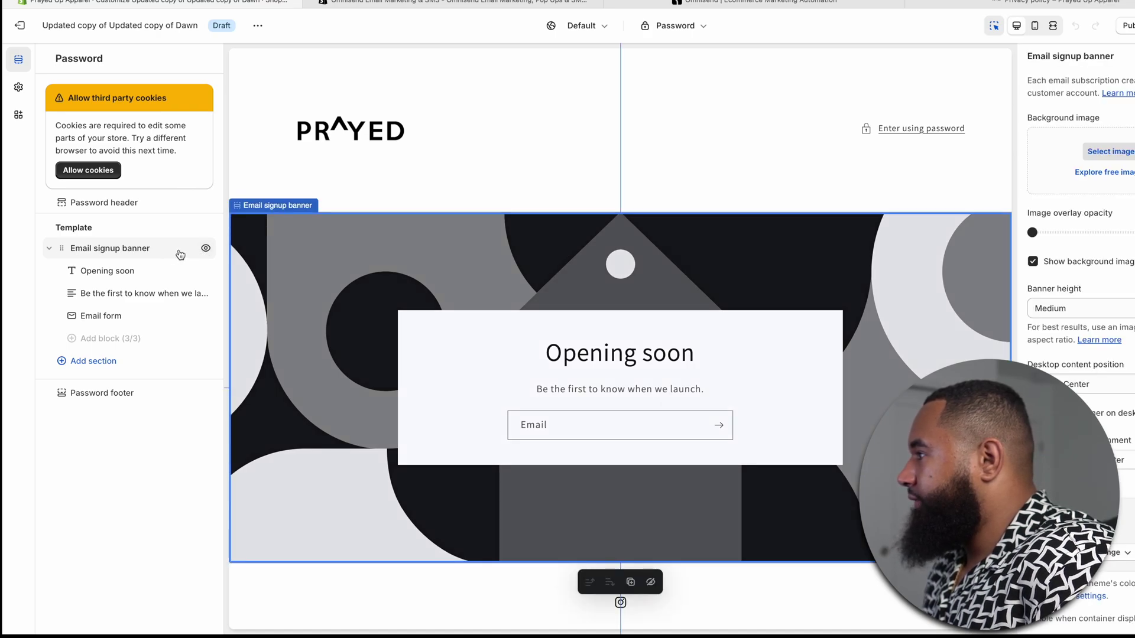
{"action": "left_click", "coordinate": [189, 272]}
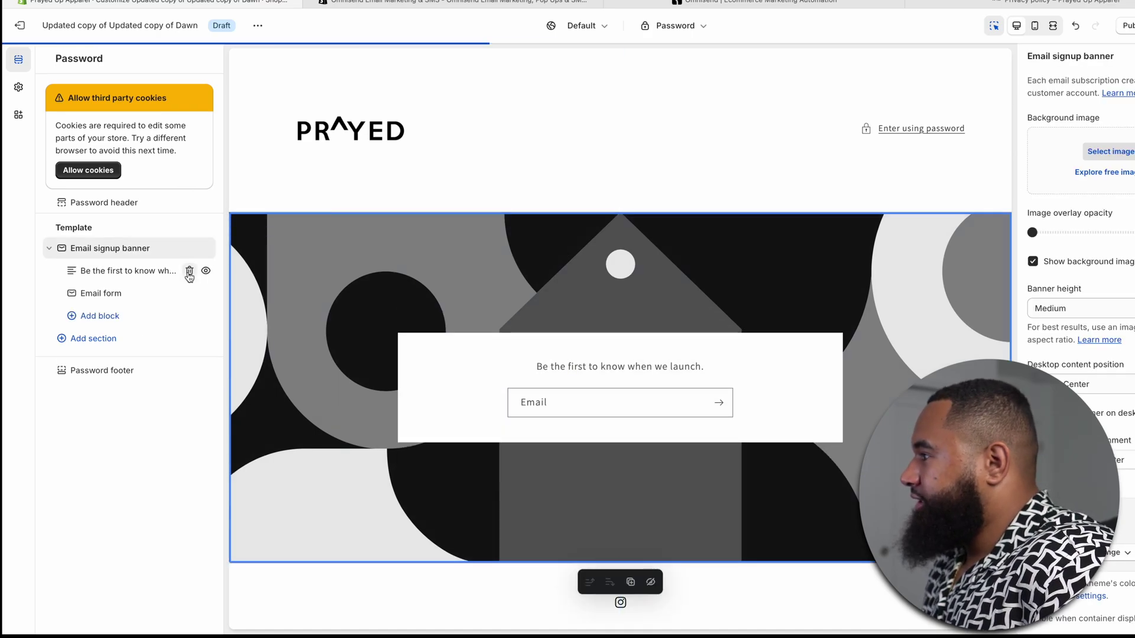
{"action": "left_click", "coordinate": [189, 272]}
{"action": "left_click", "coordinate": [189, 272]}
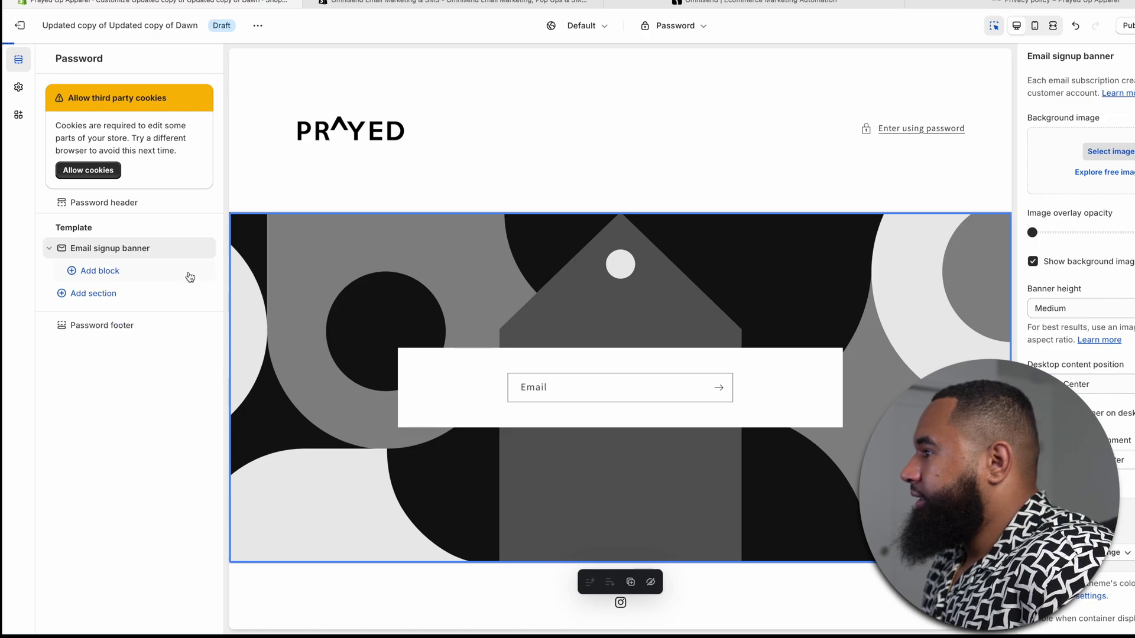
{"action": "left_click", "coordinate": [206, 248]}
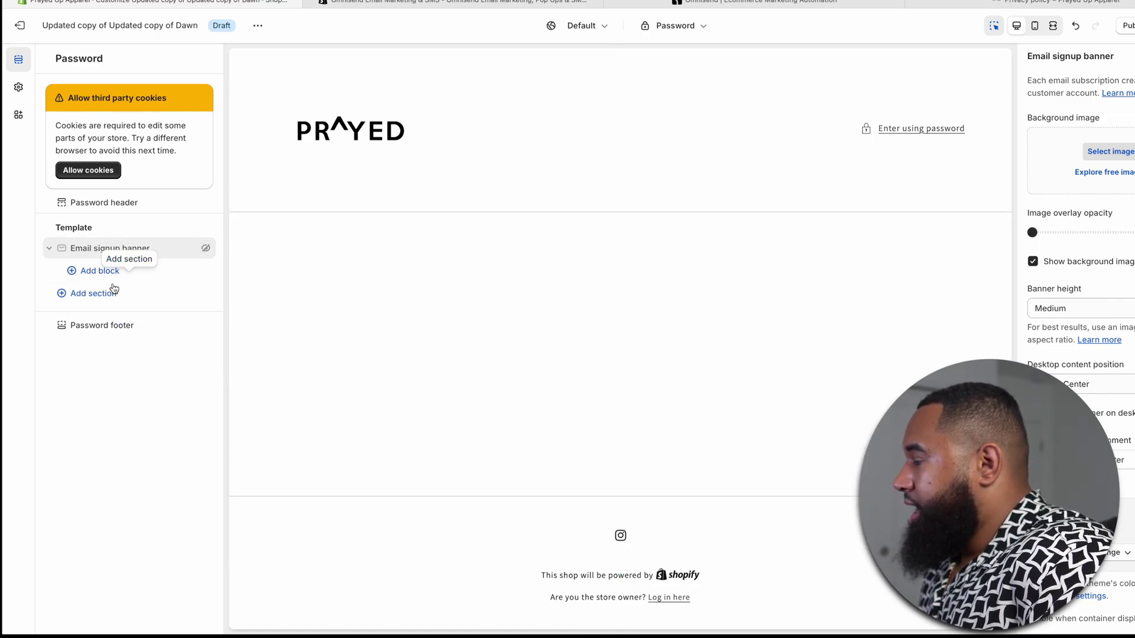
- Add a Custom Liquid section, move it above Email signup banner, and focus its code box
{"action": "left_click", "coordinate": [109, 296]}
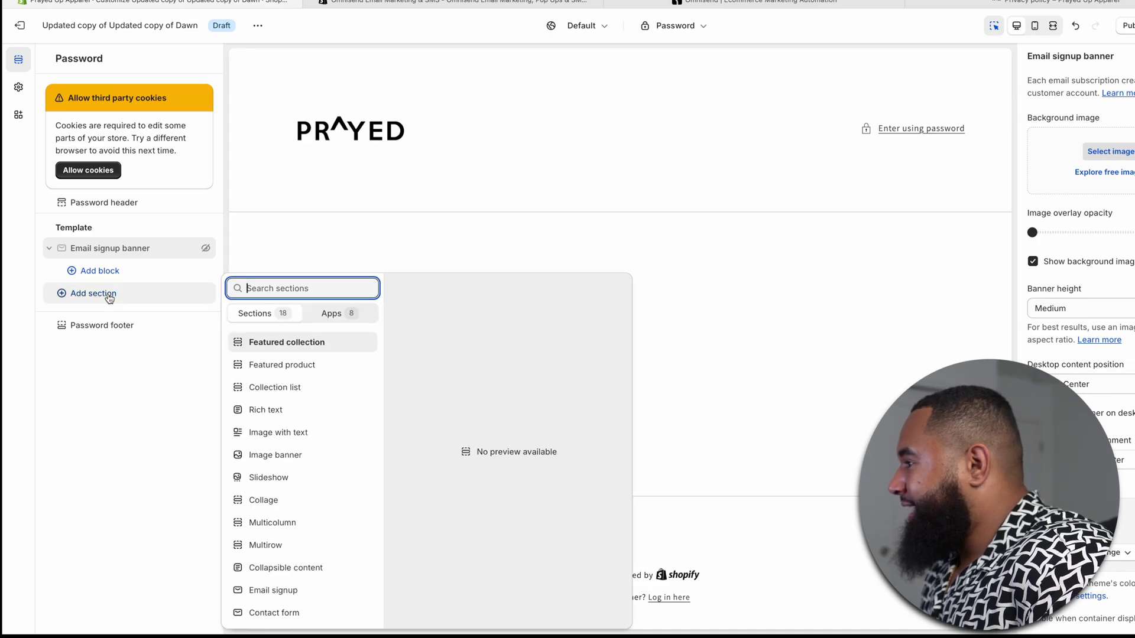
{"action": "scroll", "coordinate": [328, 520], "scroll_direction": "down", "scroll_amount": 4}
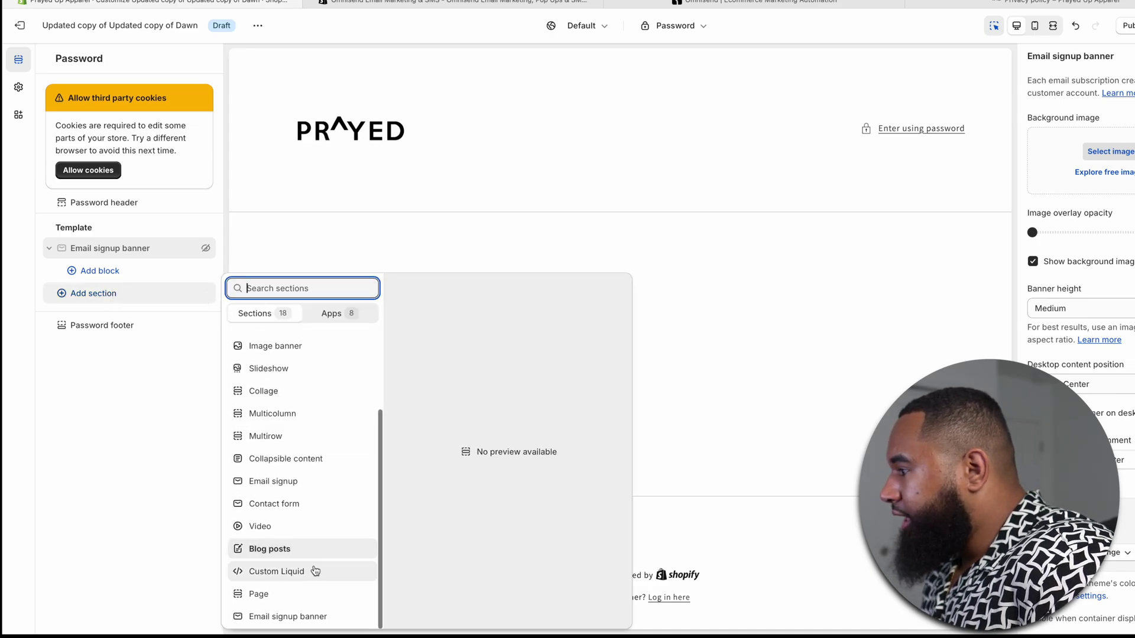
{"action": "left_click", "coordinate": [322, 573]}
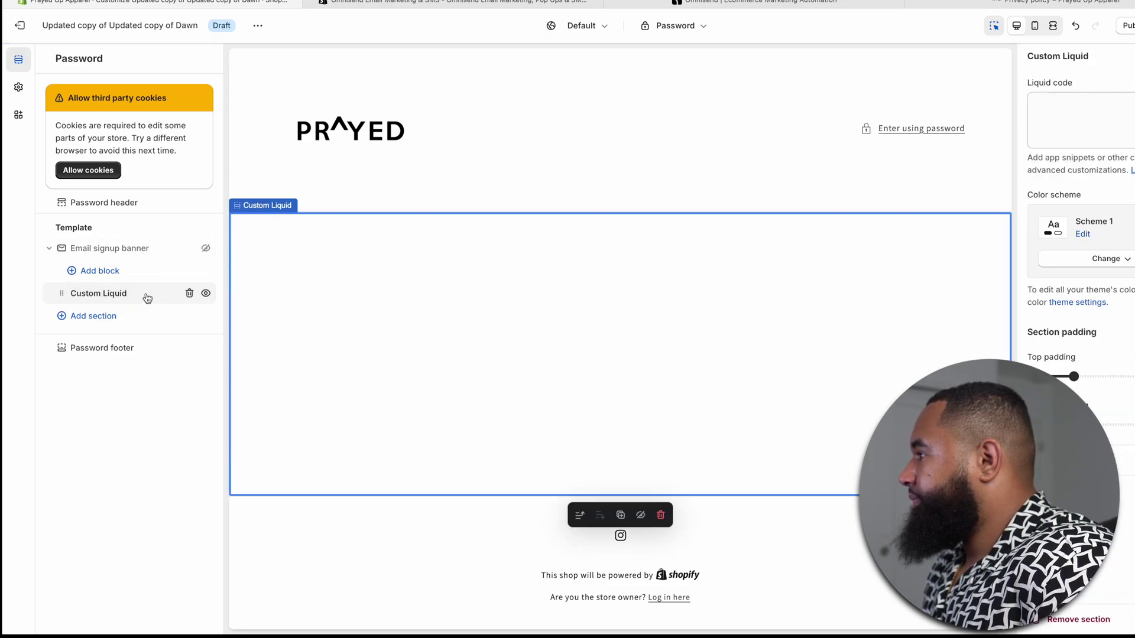
{"action": "left_click_drag", "start_coordinate": [144, 297], "coordinate": [135, 236]}
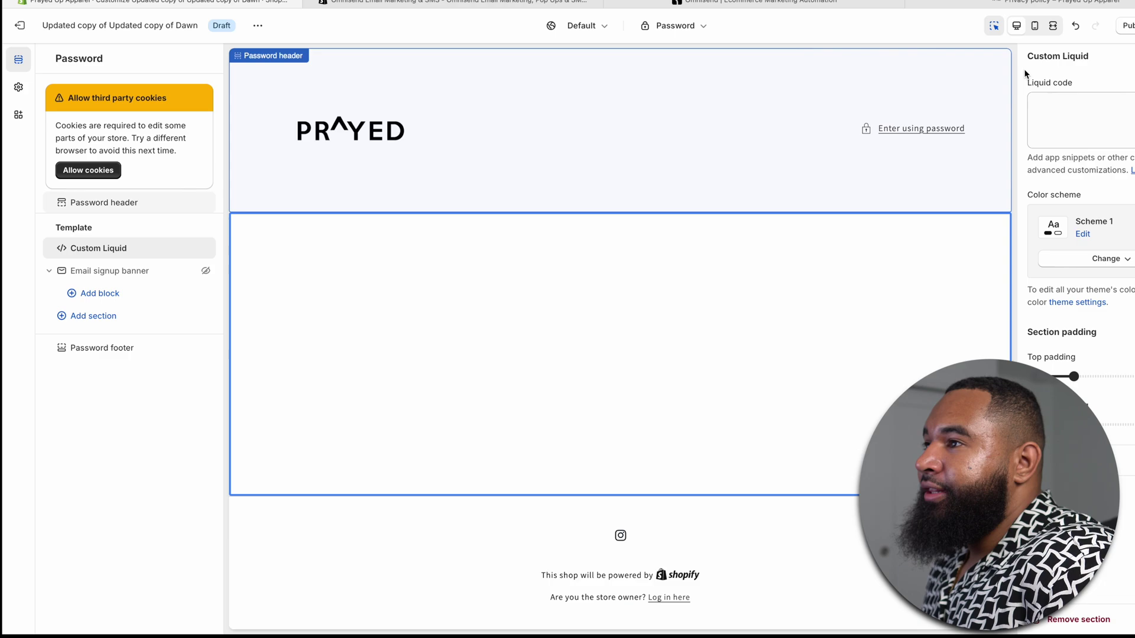
{"action": "left_click", "coordinate": [1117, 96]}
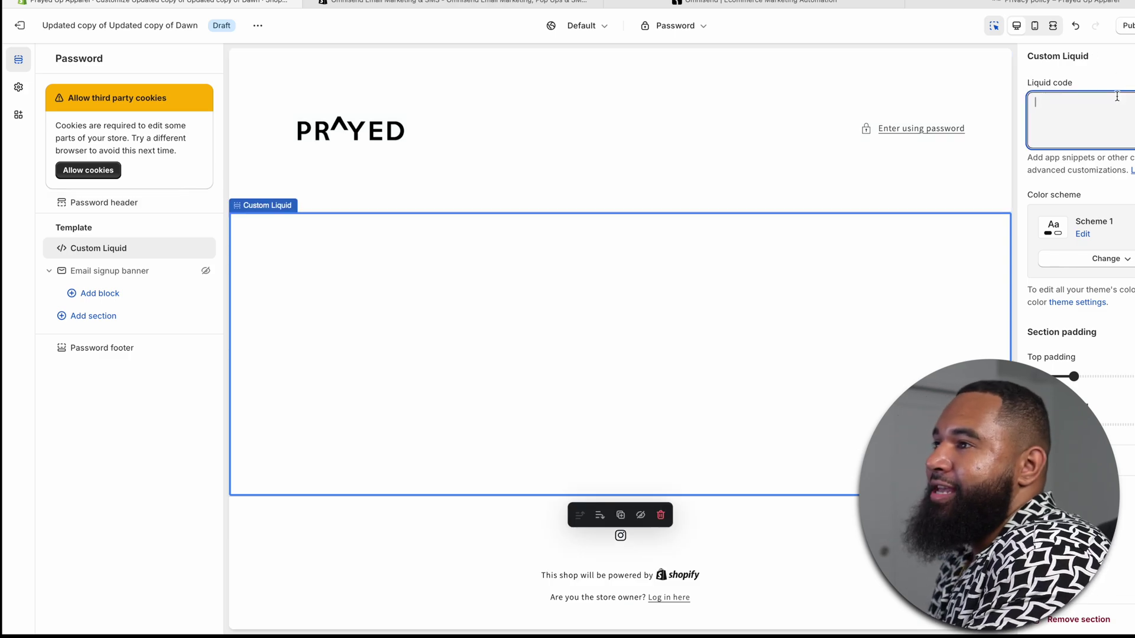
- Paste the Omnisend form embed code into the Custom Liquid box and check the rendered T-shirt form
{"action": "key", "text": "ctrl+v"}
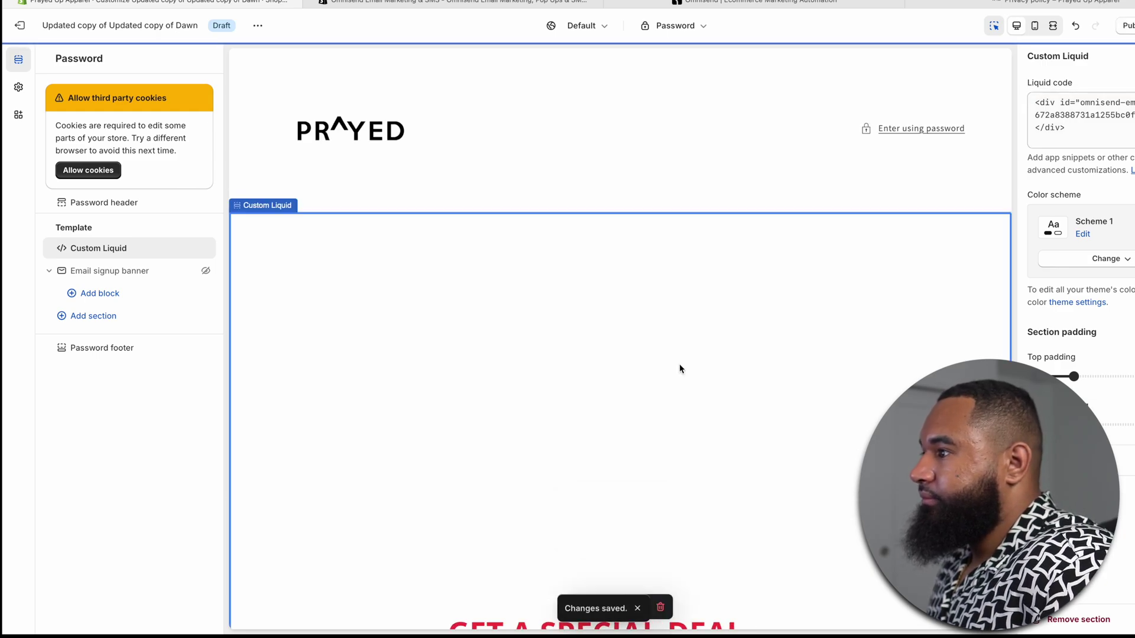
{"action": "scroll", "coordinate": [821, 351], "scroll_direction": "down", "scroll_amount": 8}
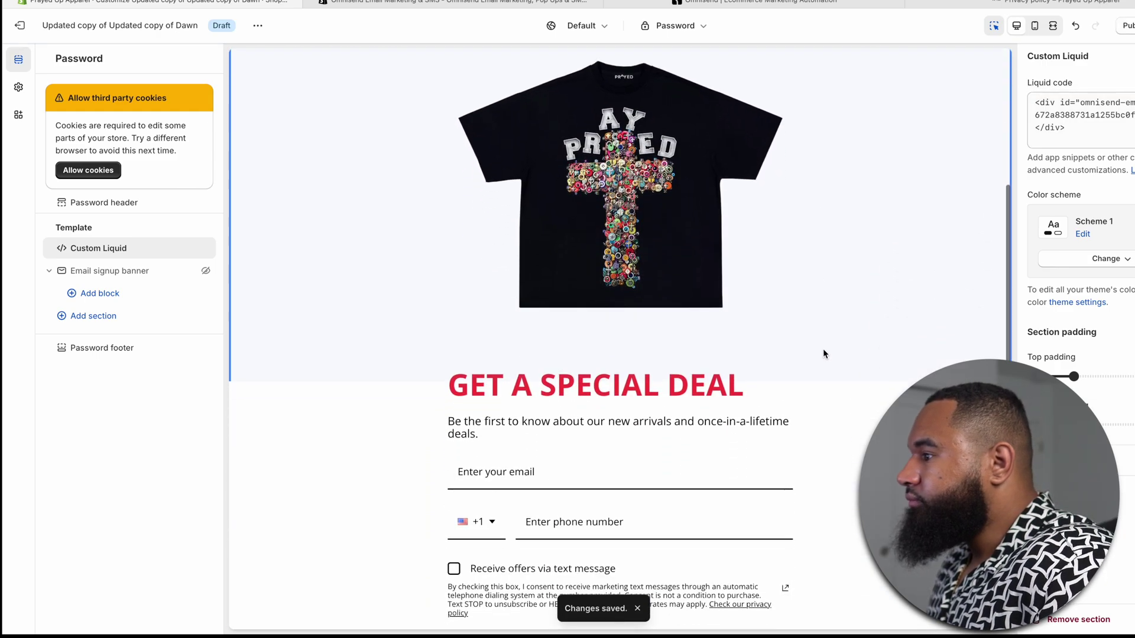
{"action": "scroll", "coordinate": [823, 353], "scroll_direction": "up", "scroll_amount": 8}
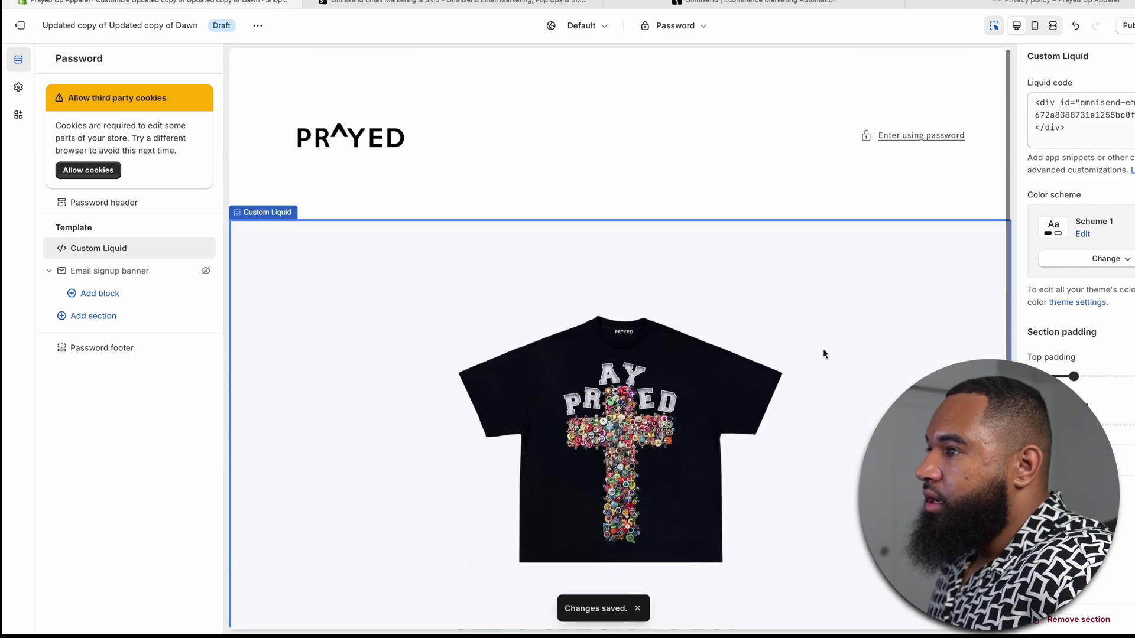
{"action": "scroll", "coordinate": [868, 316], "scroll_direction": "down", "scroll_amount": 2}
{"action": "scroll", "coordinate": [868, 317], "scroll_direction": "down", "scroll_amount": 6}
{"action": "scroll", "coordinate": [869, 317], "scroll_direction": "up", "scroll_amount": 8}
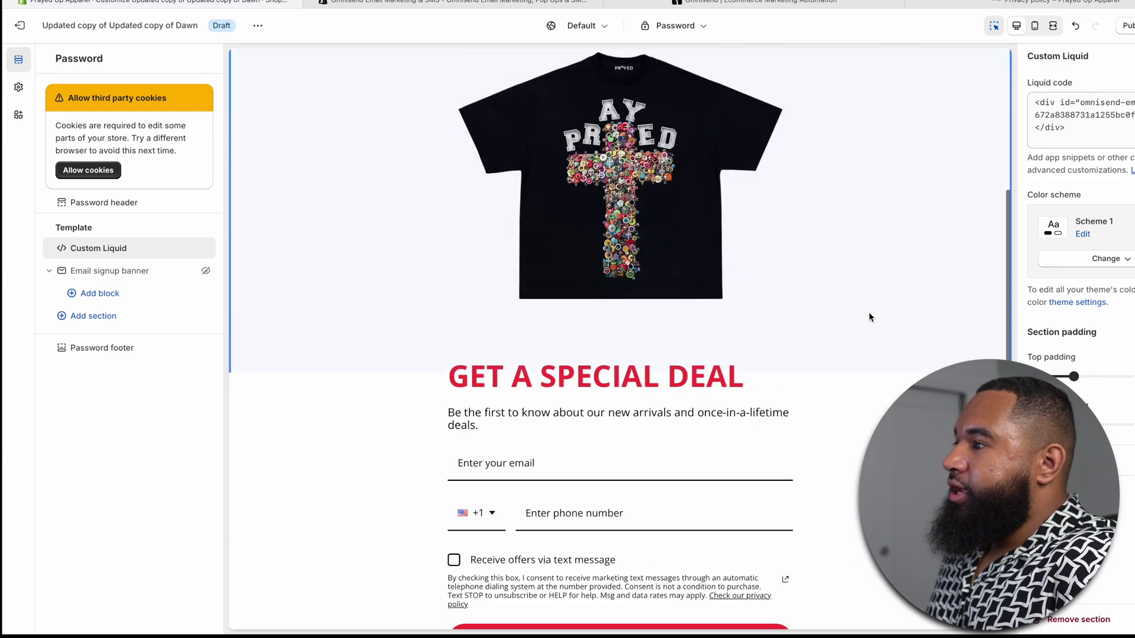
{"action": "scroll", "coordinate": [853, 272], "scroll_direction": "down", "scroll_amount": 8}
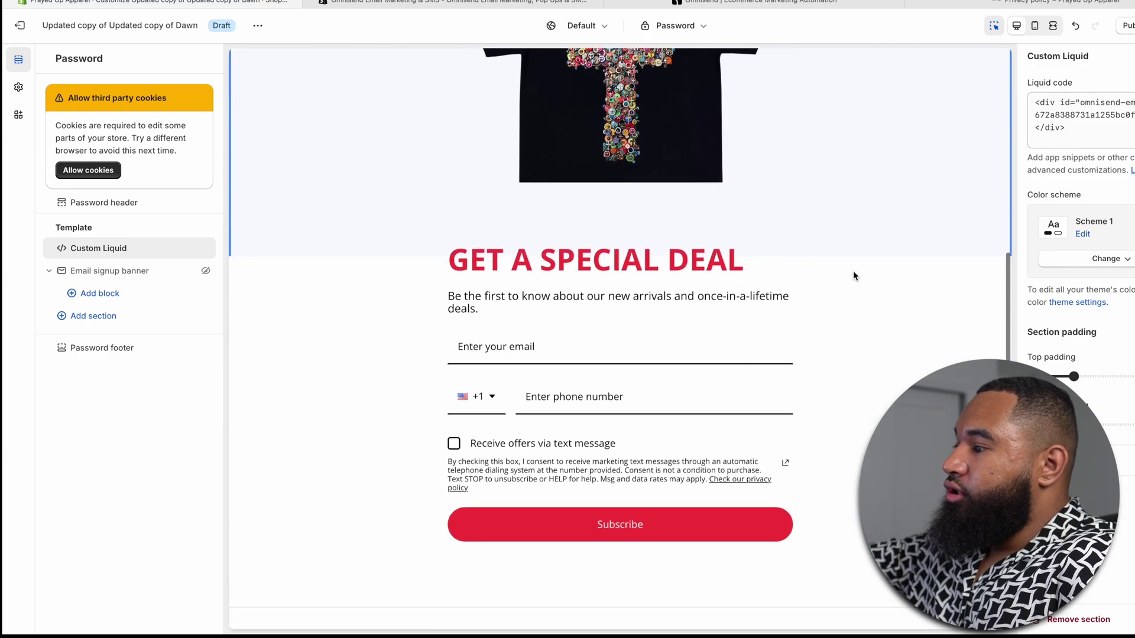
{"action": "scroll", "coordinate": [853, 270], "scroll_direction": "up", "scroll_amount": 8}
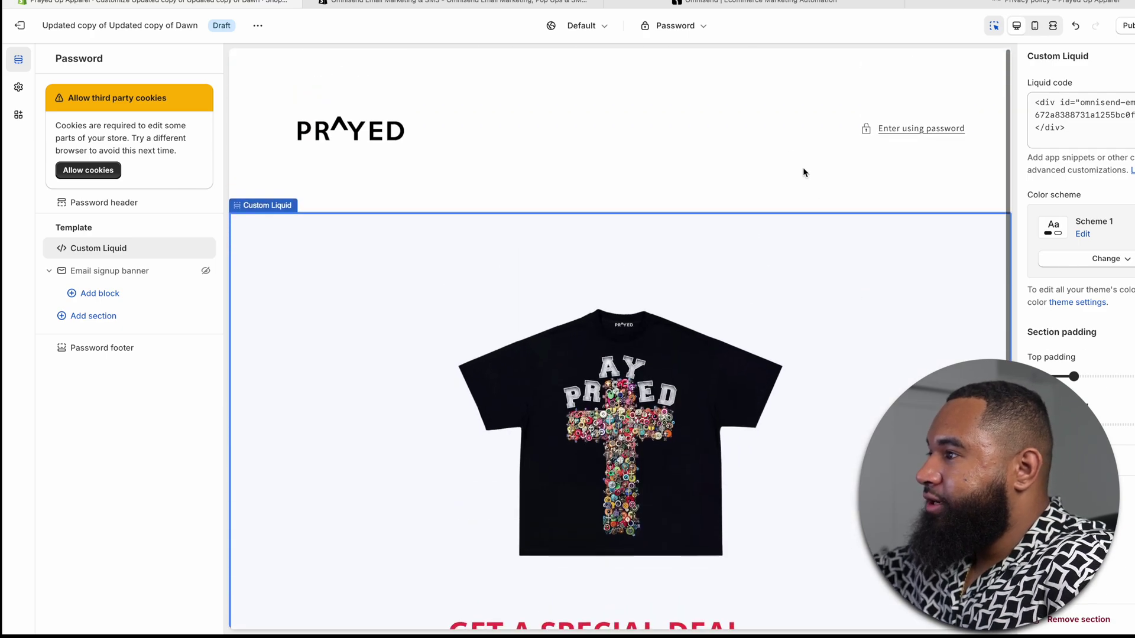
- Select the Password header section and review the page preview
{"action": "left_click", "coordinate": [757, 149]}
{"action": "scroll", "coordinate": [848, 347], "scroll_direction": "down", "scroll_amount": 8}
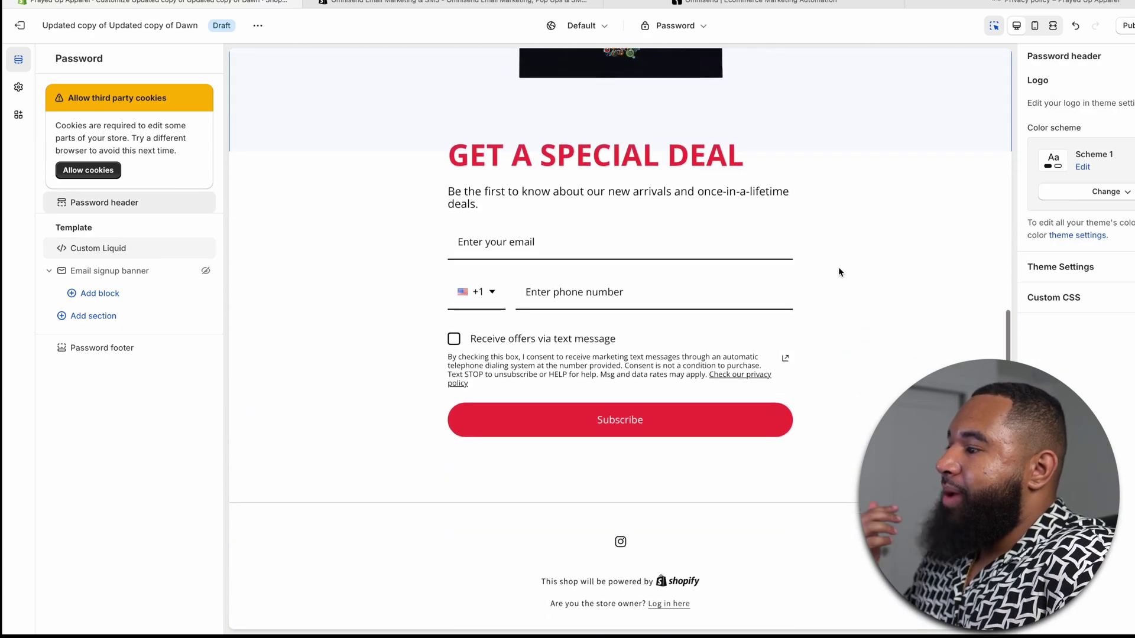
{"action": "scroll", "coordinate": [838, 270], "scroll_direction": "up", "scroll_amount": 4}
{"action": "scroll", "coordinate": [935, 369], "scroll_direction": "up", "scroll_amount": 4}
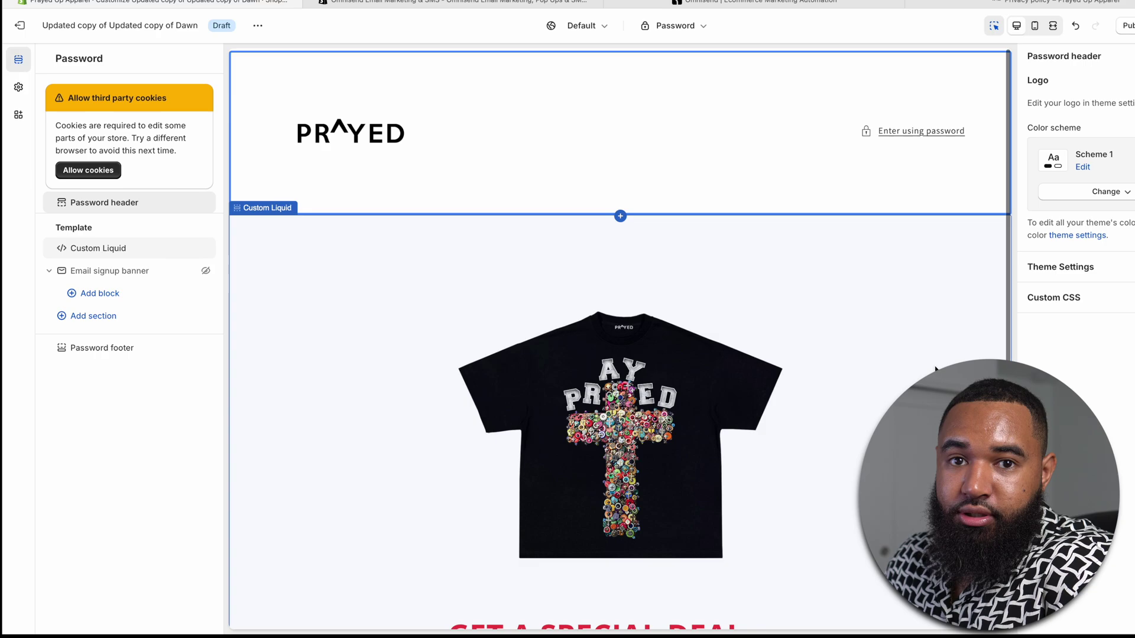
{"action": "scroll", "coordinate": [935, 369], "scroll_direction": "down", "scroll_amount": 6}
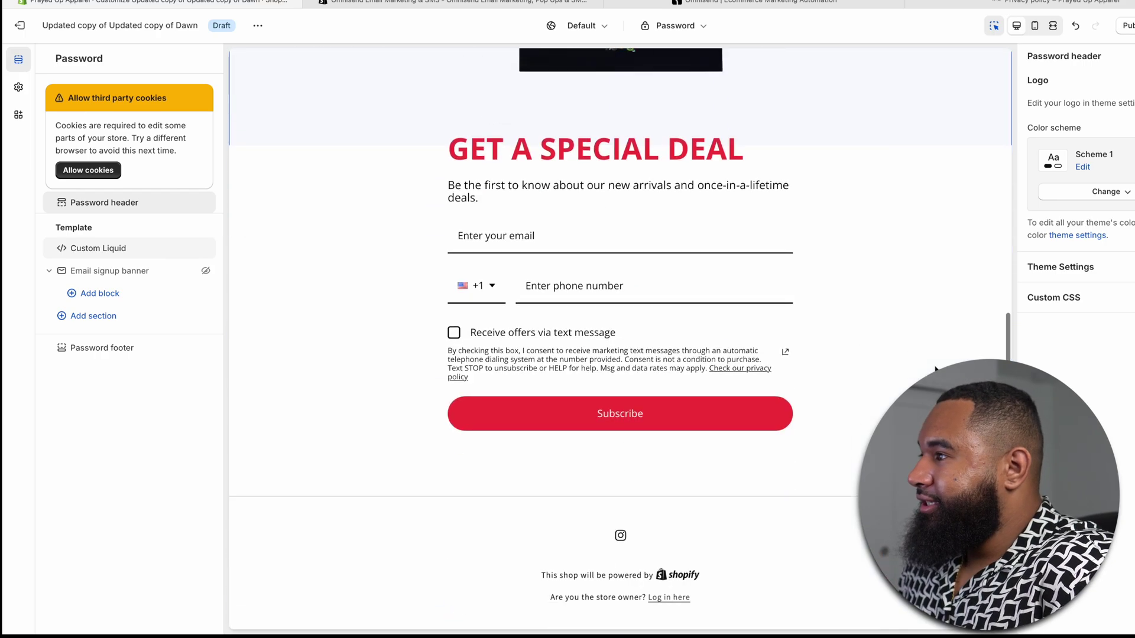
{"action": "scroll", "coordinate": [935, 369], "scroll_direction": "up", "scroll_amount": 6}
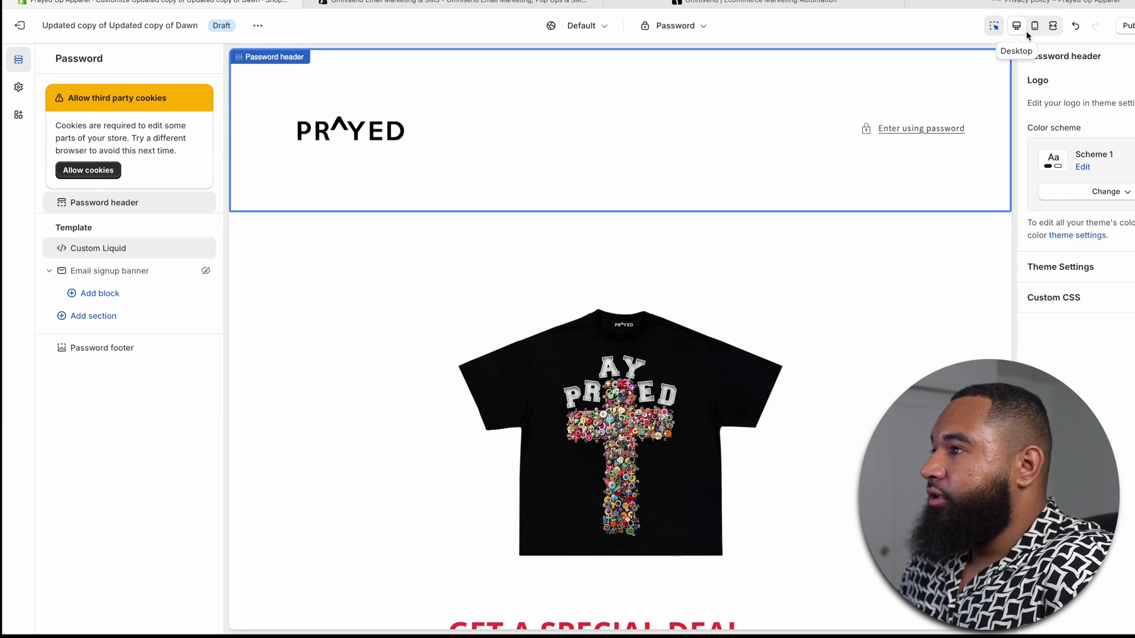
- Switch the preview to mobile layout and look through the T-shirt and signup form
{"action": "scroll", "coordinate": [824, 207], "scroll_direction": "down", "scroll_amount": 6}
{"action": "scroll", "coordinate": [824, 207], "scroll_direction": "up", "scroll_amount": 6}
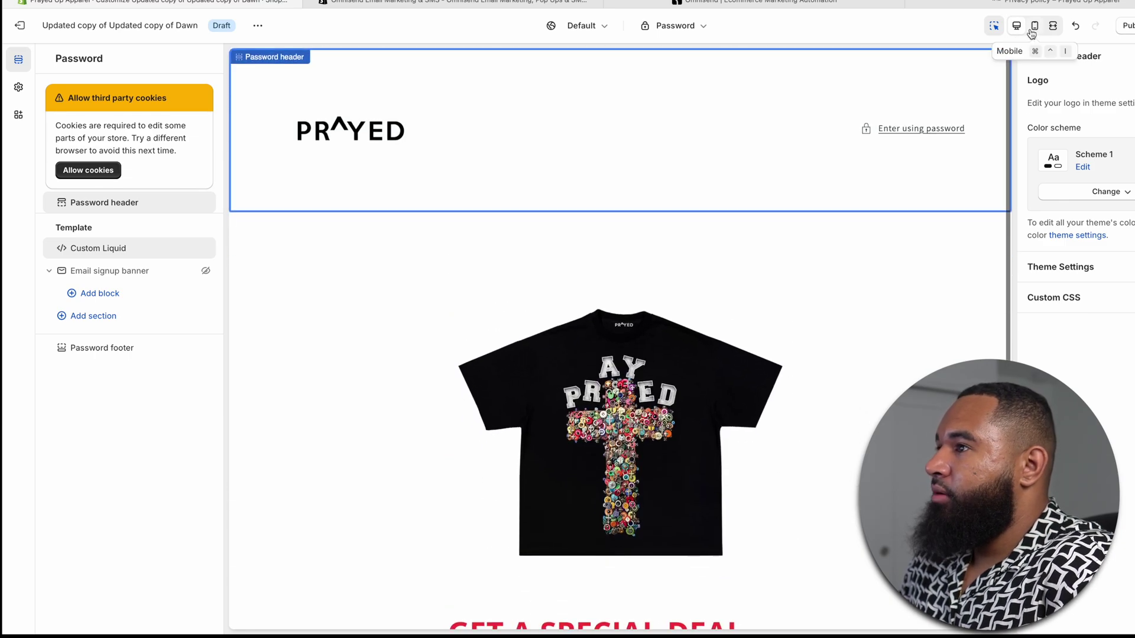
{"action": "left_click", "coordinate": [1033, 27]}
{"action": "scroll", "coordinate": [648, 332], "scroll_direction": "down", "scroll_amount": 7}
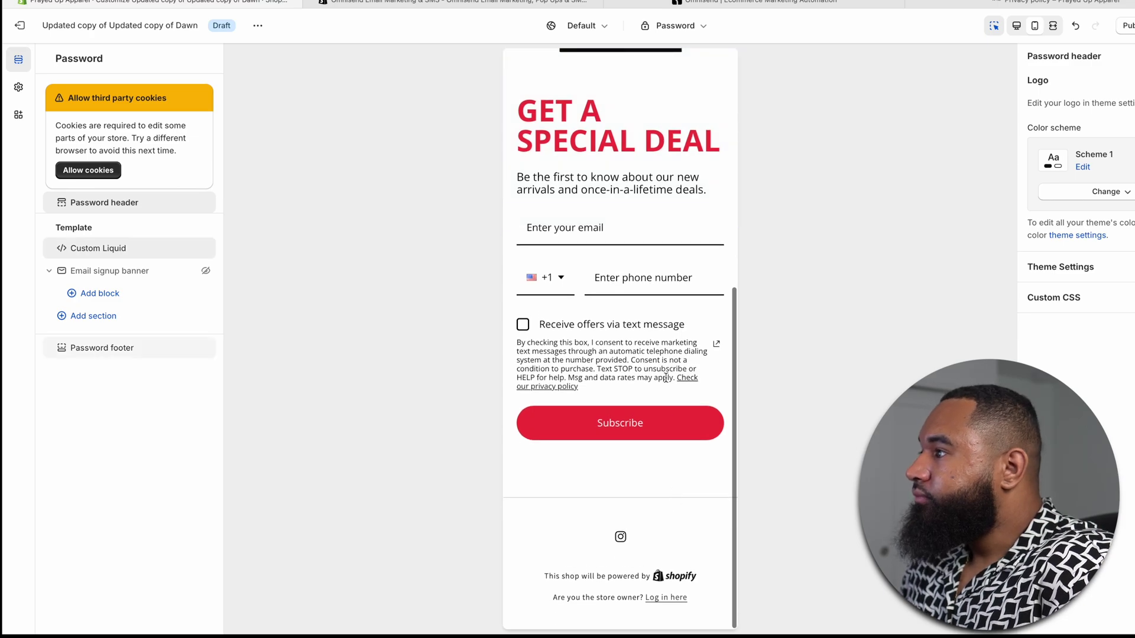
{"action": "scroll", "coordinate": [636, 251], "scroll_direction": "up", "scroll_amount": 7}
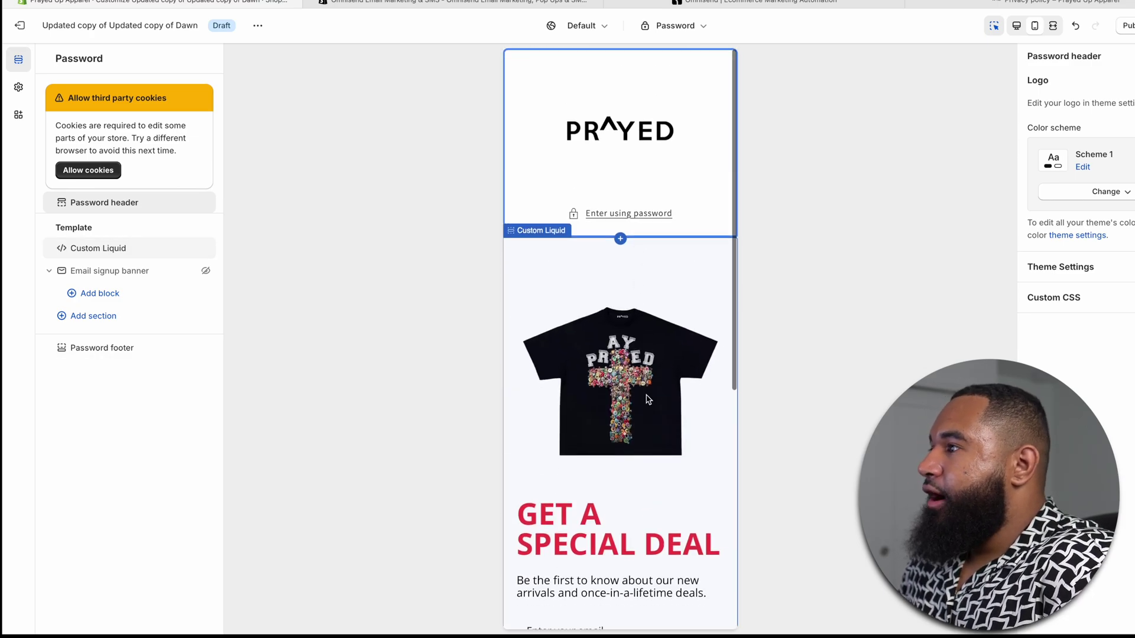
{"action": "scroll", "coordinate": [648, 399], "scroll_direction": "down", "scroll_amount": 6}
{"action": "scroll", "coordinate": [646, 400], "scroll_direction": "down", "scroll_amount": 1}
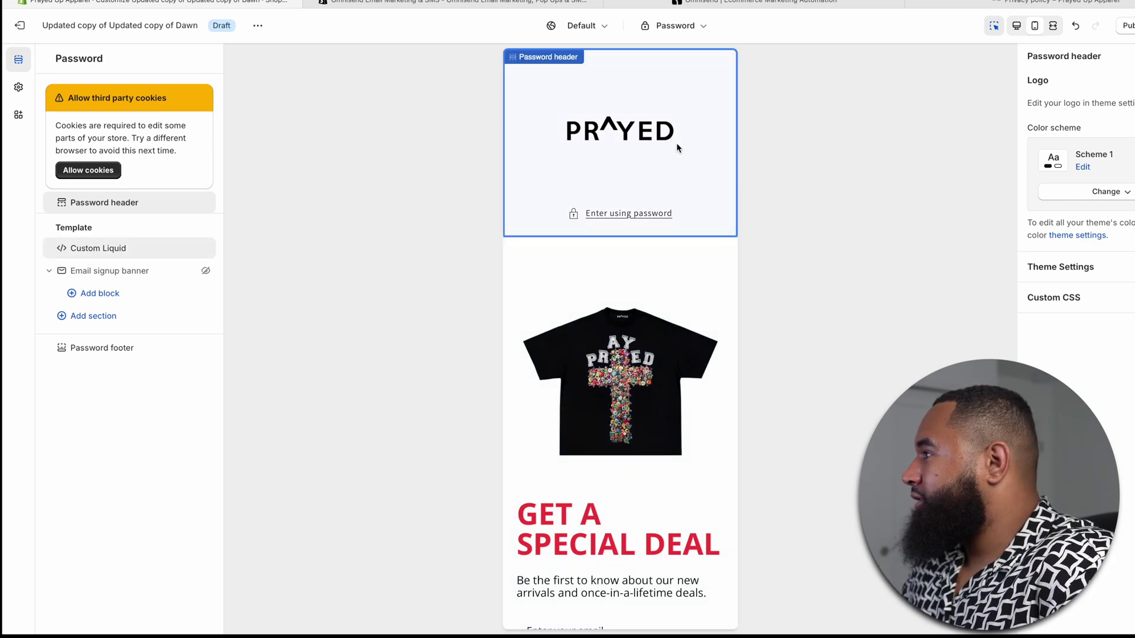
{"action": "scroll", "coordinate": [674, 255], "scroll_direction": "down", "scroll_amount": 5}
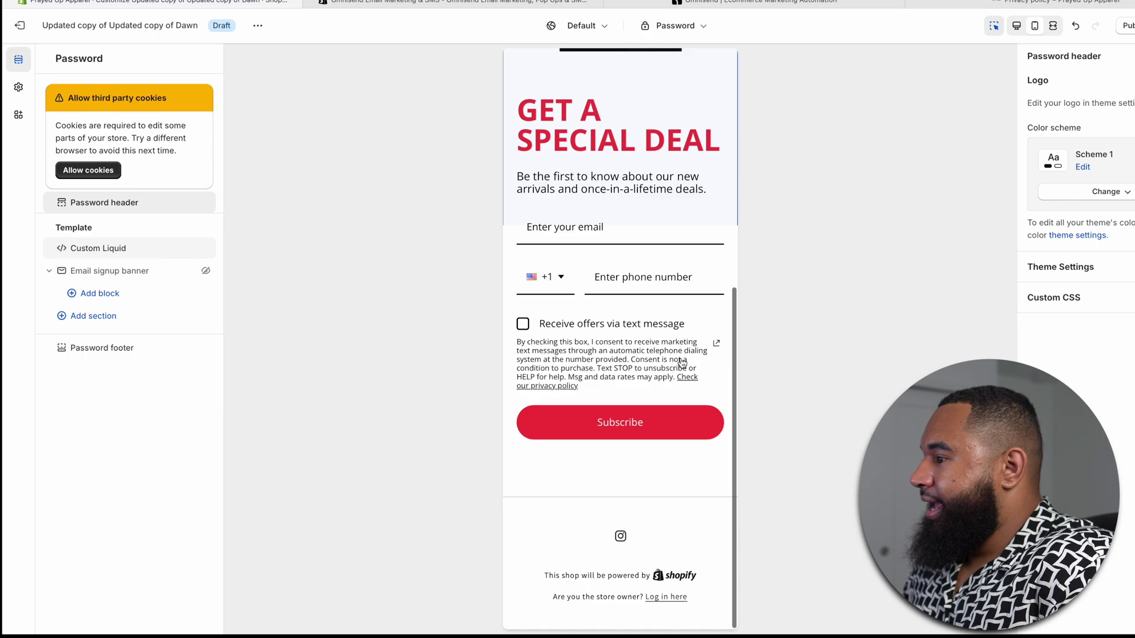
- Select the Password footer section, then the Password header section, in the mobile preview
{"action": "left_click", "coordinate": [699, 525]}
{"action": "scroll", "coordinate": [685, 494], "scroll_direction": "up", "scroll_amount": 5}
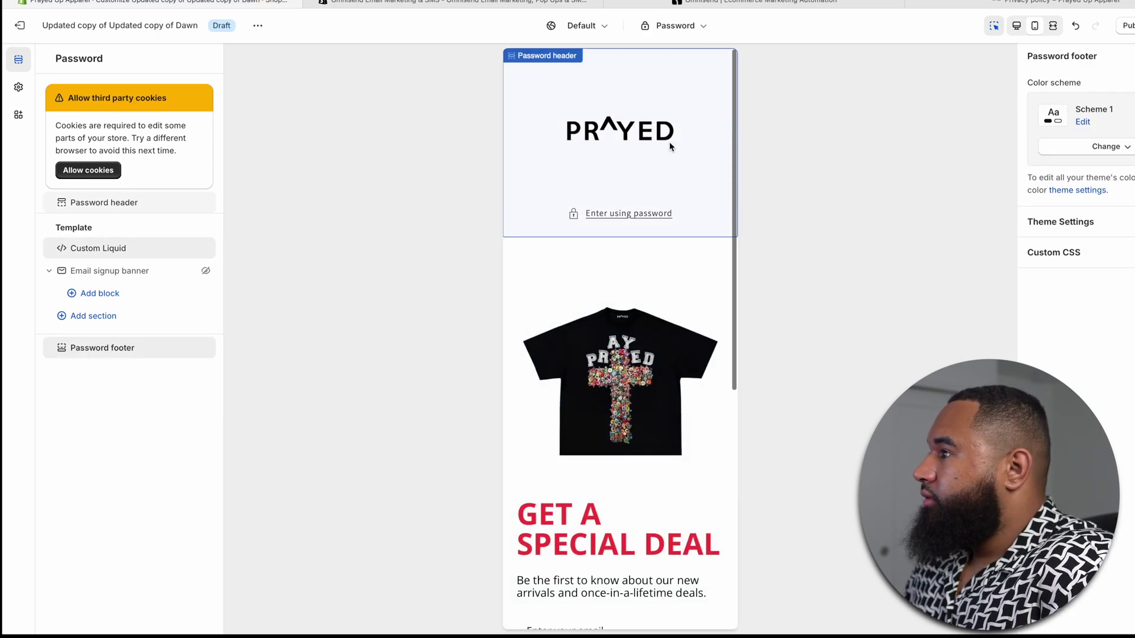
{"action": "left_click", "coordinate": [701, 140]}
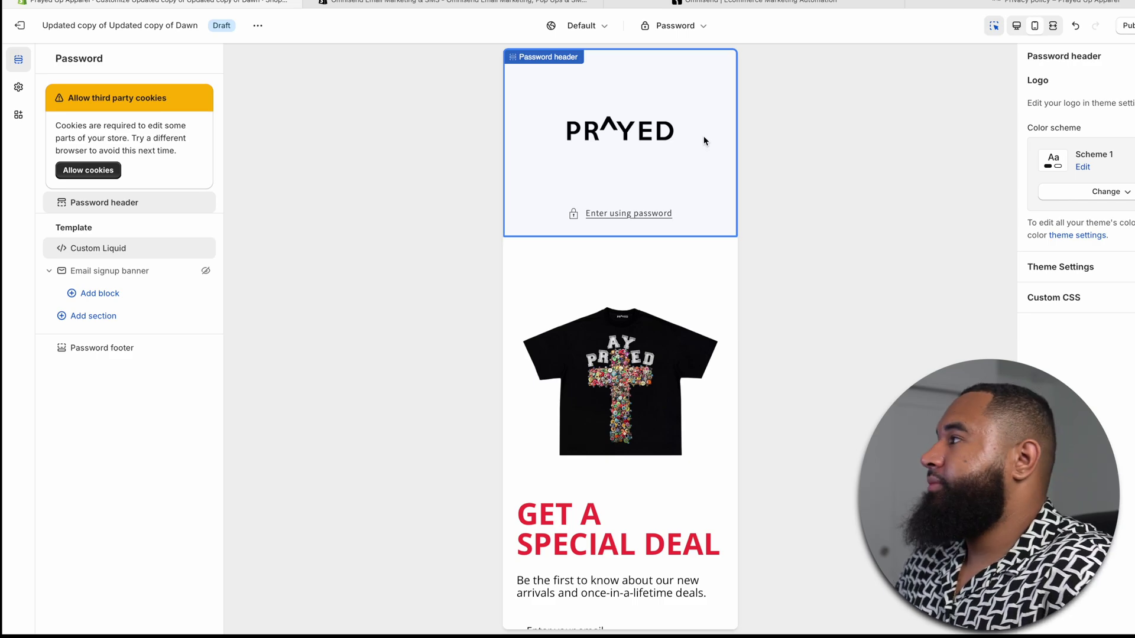
- Customize the live debutify-fashion-7-1 theme and view its Password template with the existing signup form
{"action": "left_click", "coordinate": [22, 28]}
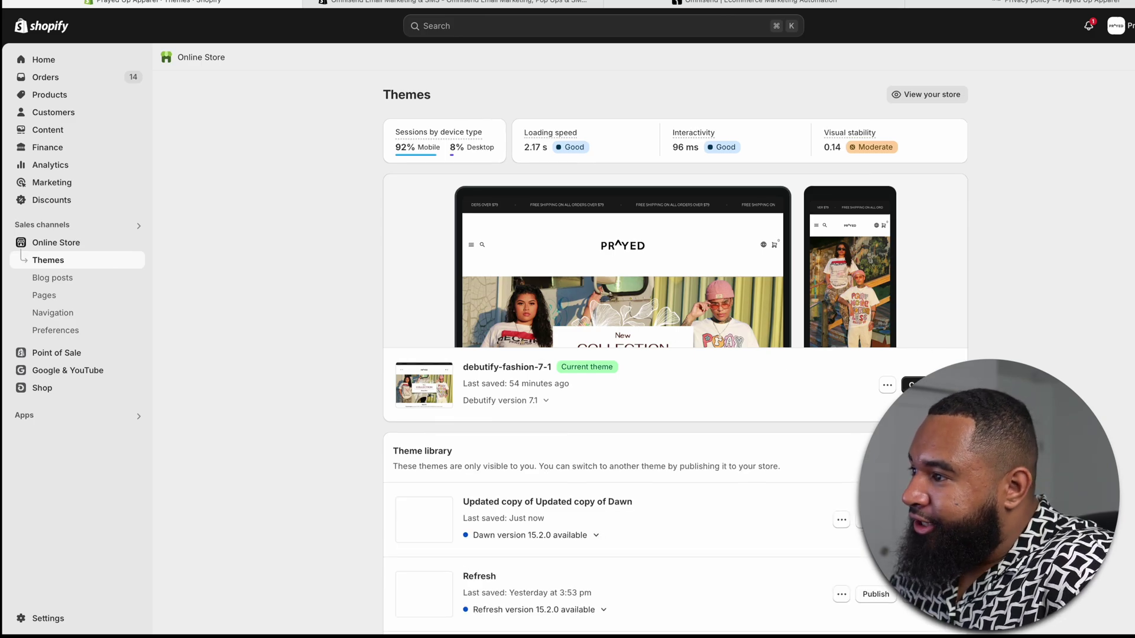
{"action": "left_click", "coordinate": [913, 385]}
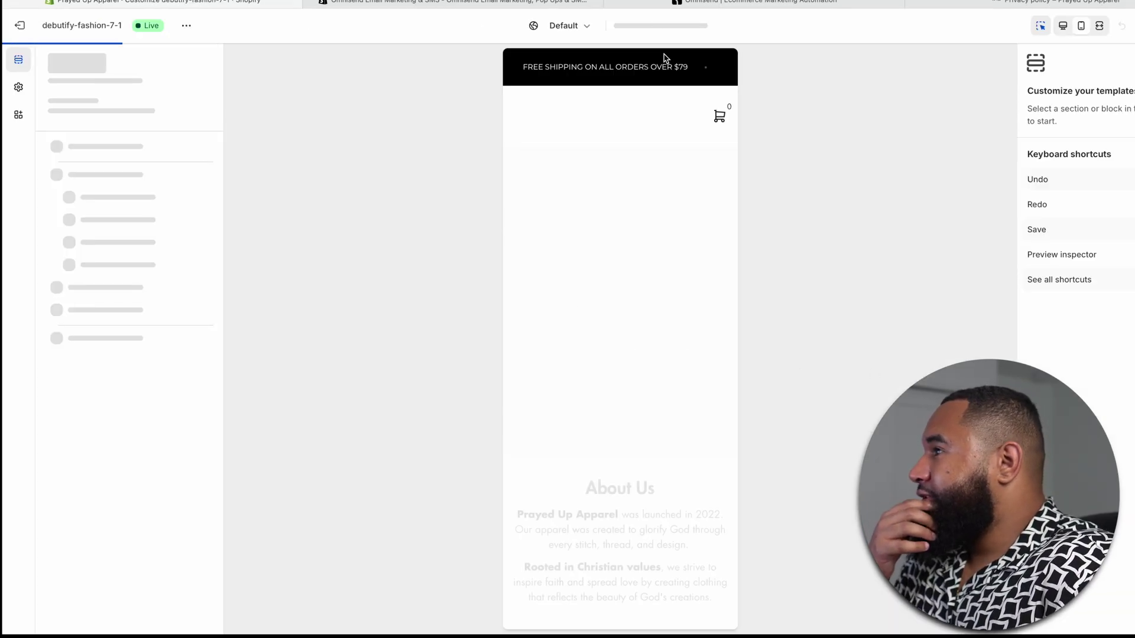
{"action": "left_click", "coordinate": [674, 25]}
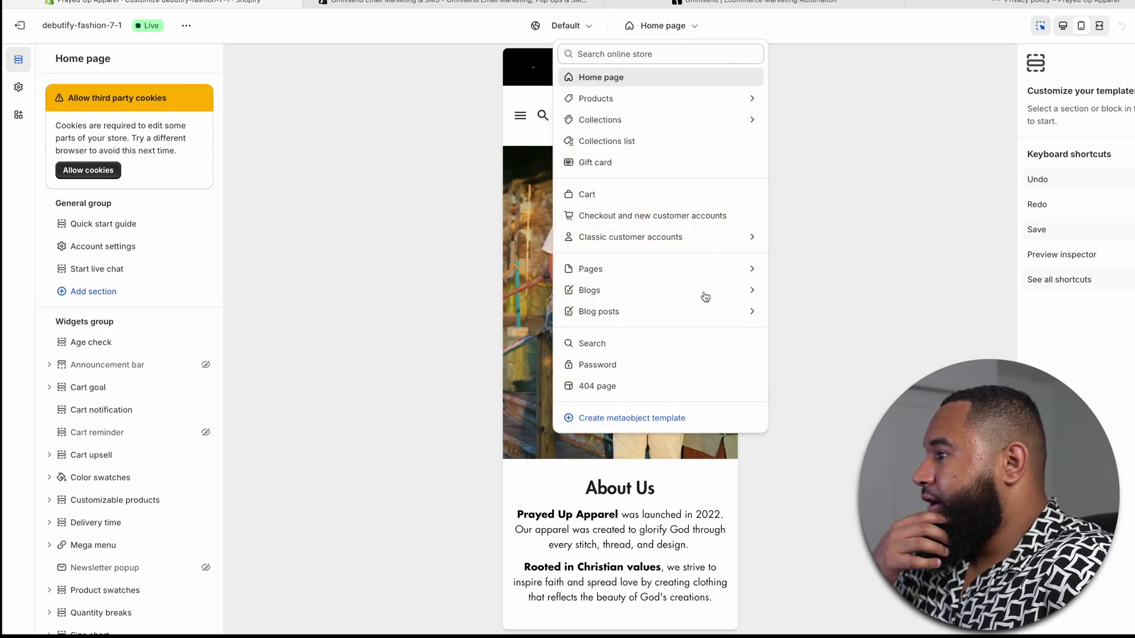
{"action": "left_click", "coordinate": [677, 374]}
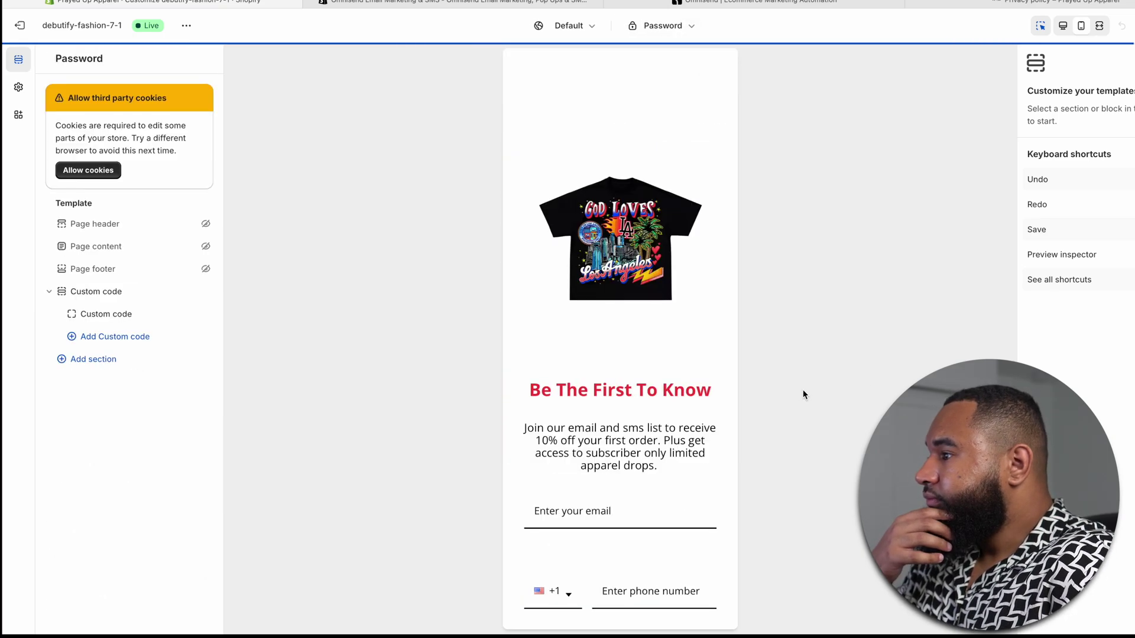
{"action": "scroll", "coordinate": [654, 414], "scroll_direction": "down", "scroll_amount": 5}
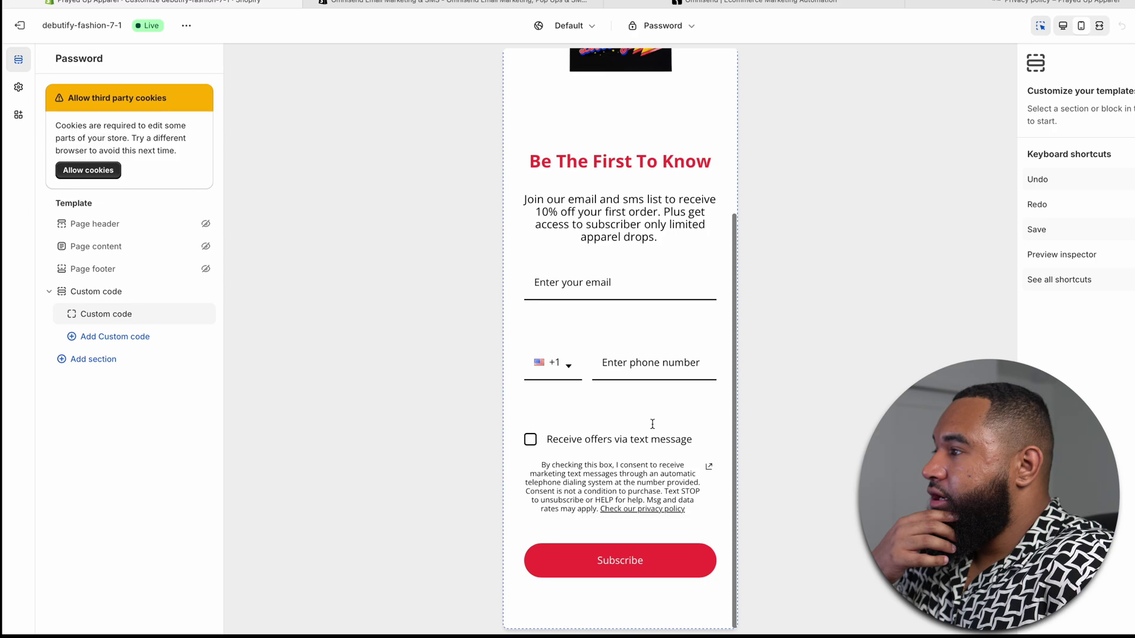
{"action": "scroll", "coordinate": [651, 428], "scroll_direction": "up", "scroll_amount": 5}
{"action": "scroll", "coordinate": [620, 387], "scroll_direction": "down", "scroll_amount": 4}
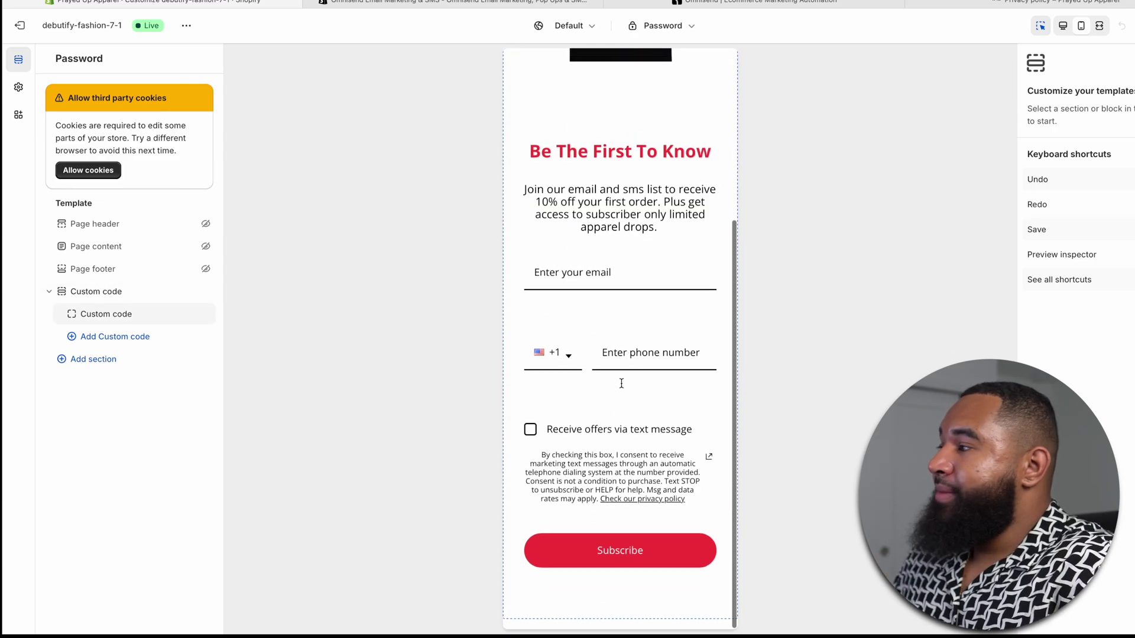
{"action": "scroll", "coordinate": [622, 386], "scroll_direction": "up", "scroll_amount": 4}
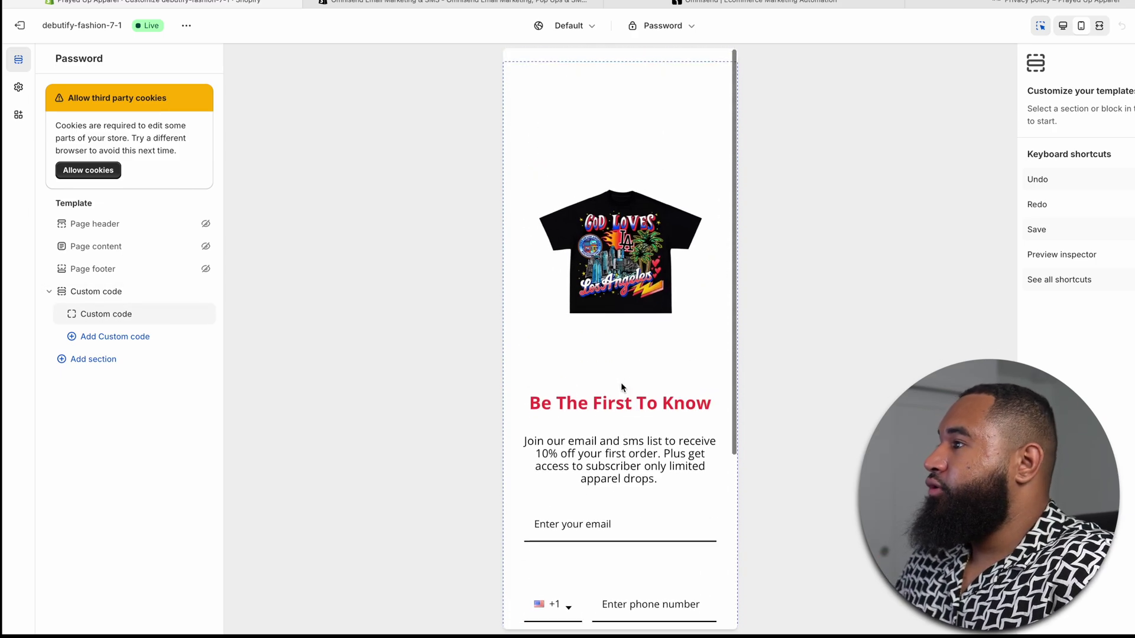